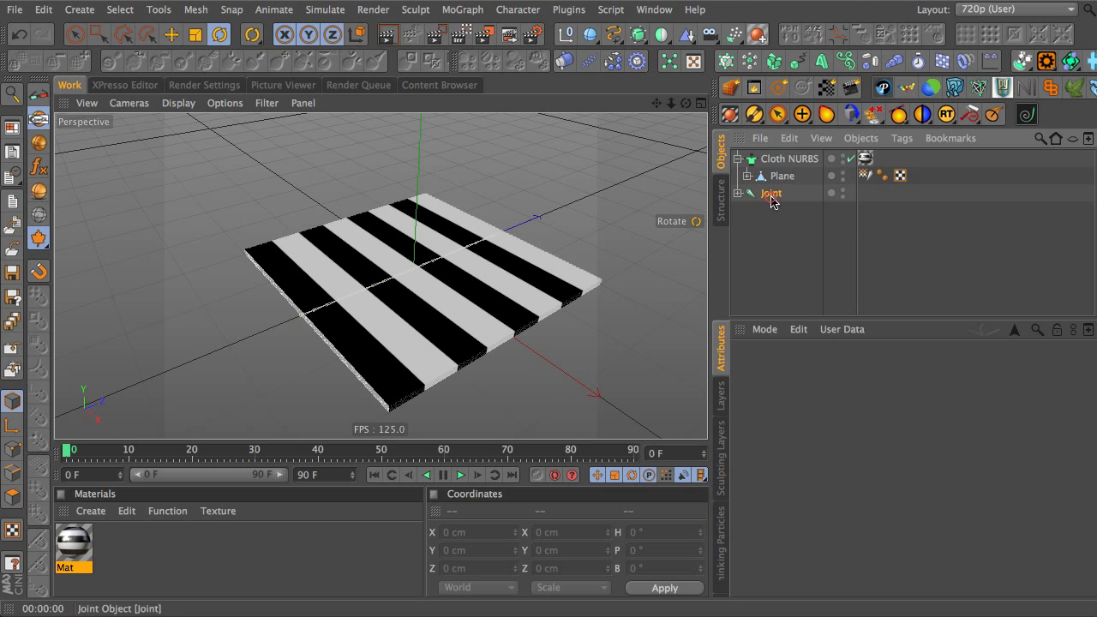
- Select the whole joint chain and try bending the striped plane with it, ending at a pitch of about -2.17°
click(770, 194)
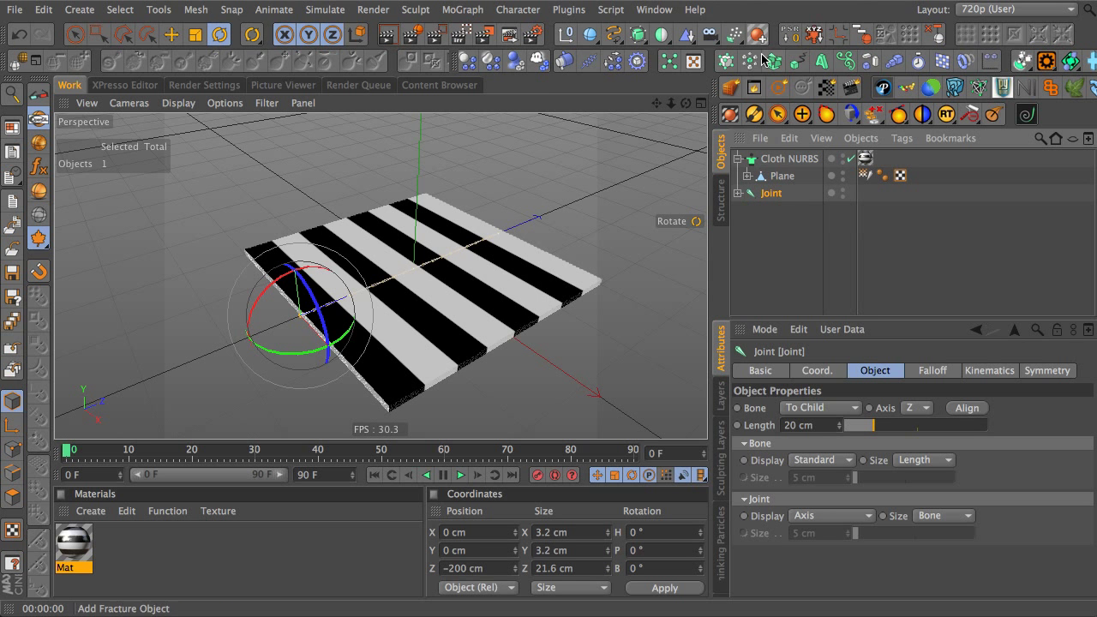
click(869, 60)
mouse_move(377, 272)
mouse_down()
mouse_move(392, 226)
mouse_move(379, 252)
mouse_move(408, 229)
mouse_move(381, 247)
mouse_move(393, 237)
mouse_move(380, 228)
mouse_move(403, 220)
mouse_move(367, 239)
mouse_move(403, 228)
mouse_move(371, 248)
mouse_move(410, 231)
mouse_move(364, 262)
mouse_up()
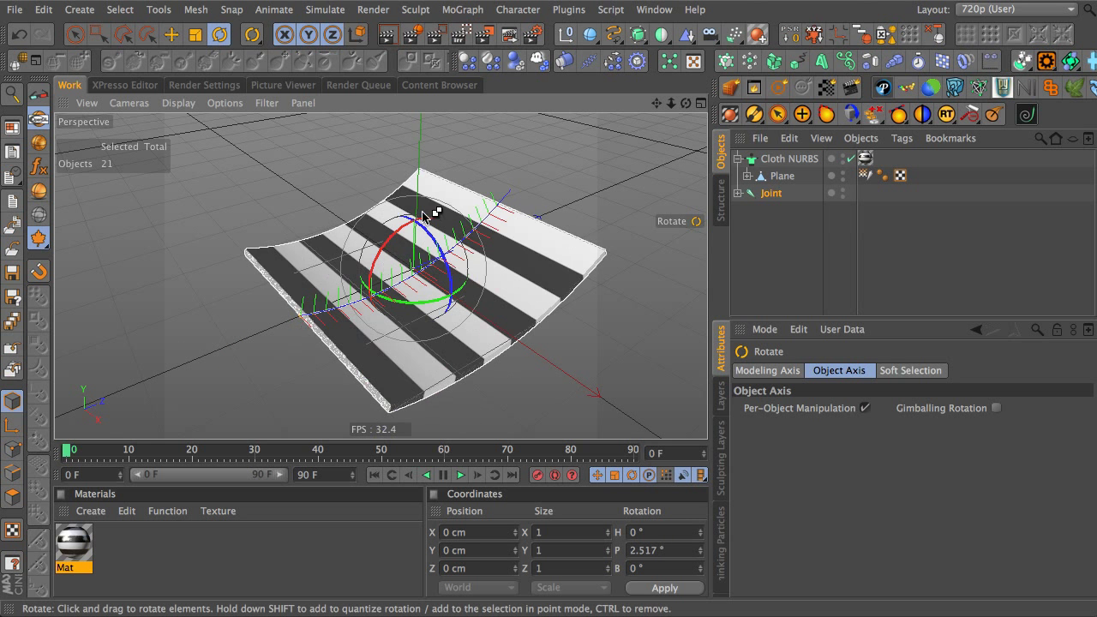
key(ctrl+z)
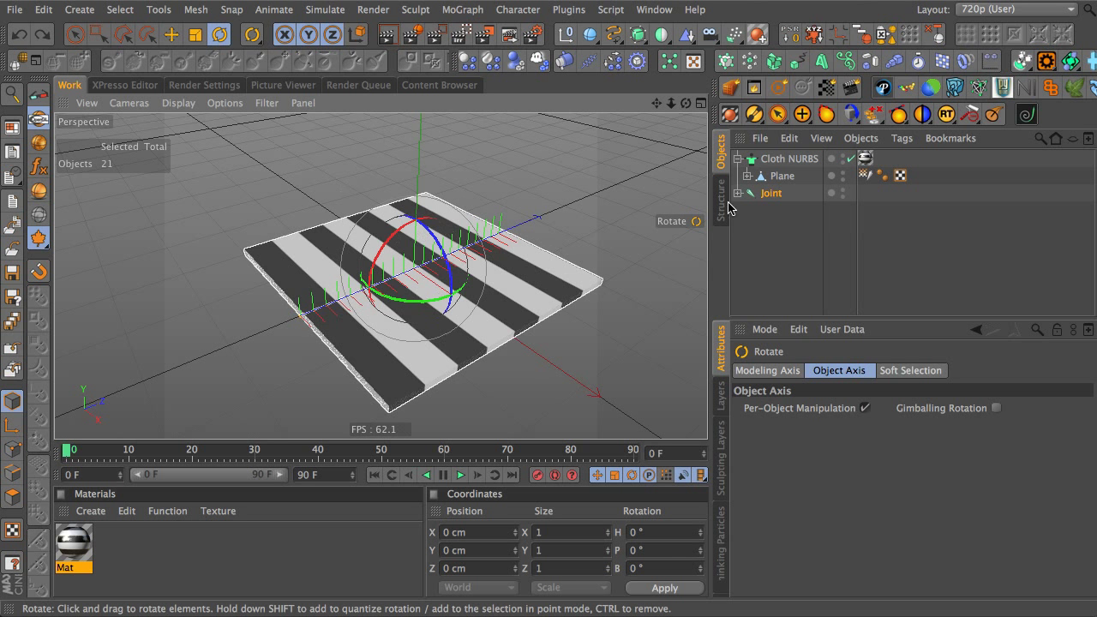
drag(369, 262, 406, 225)
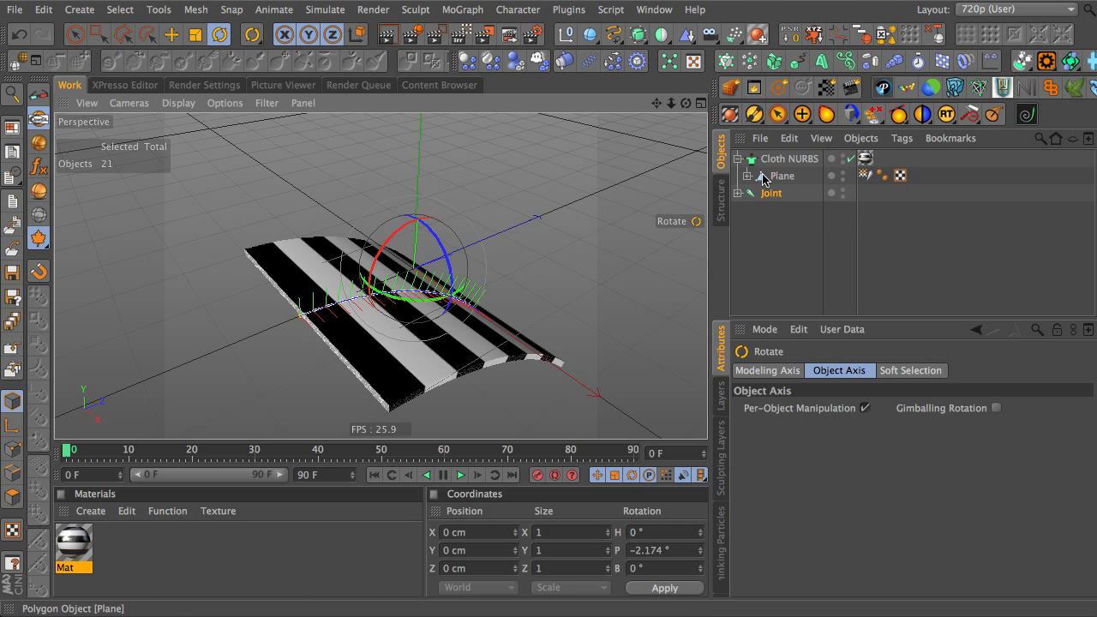
- Select the Plane and display the perspective view in Gouraud Shading (Lines)
click(766, 178)
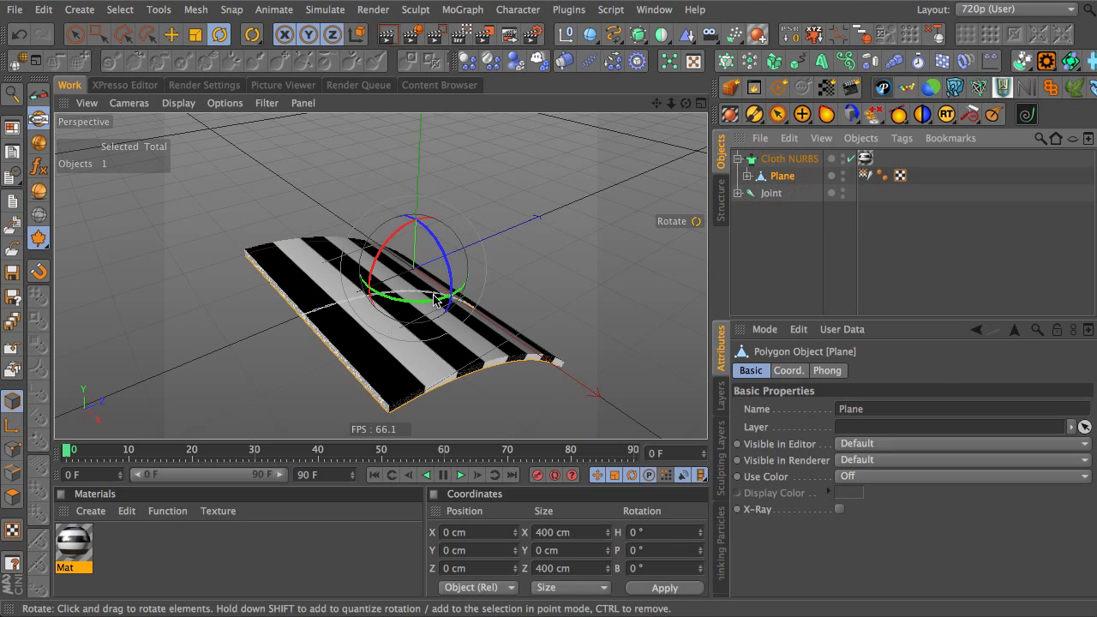
alt+drag(389, 331, 523, 86)
click(188, 108)
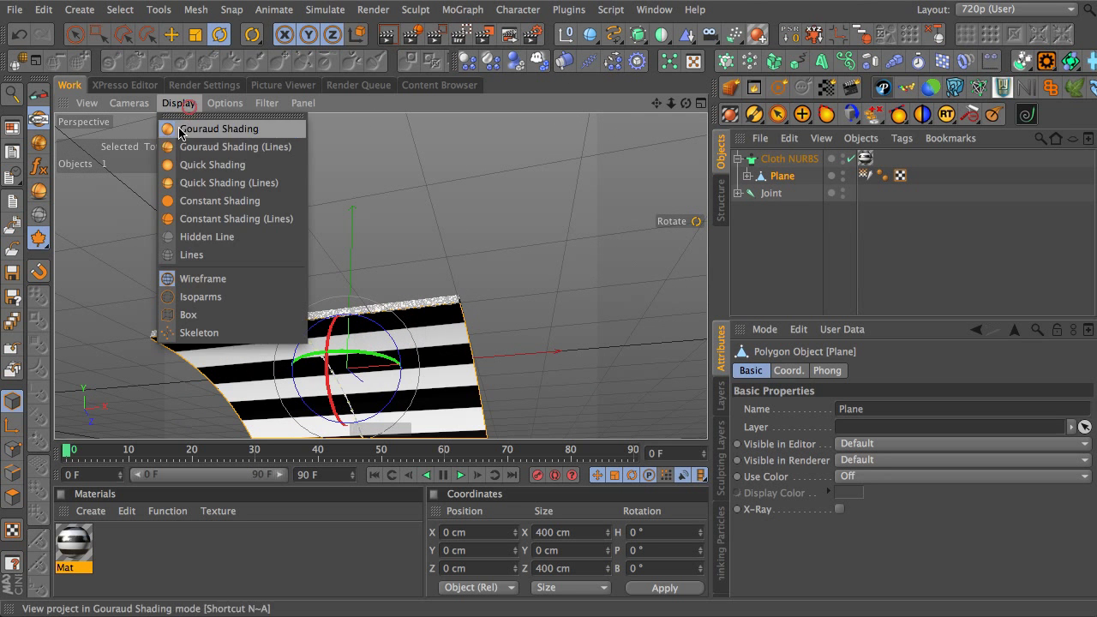
click(201, 147)
alt+drag(378, 302, 384, 377)
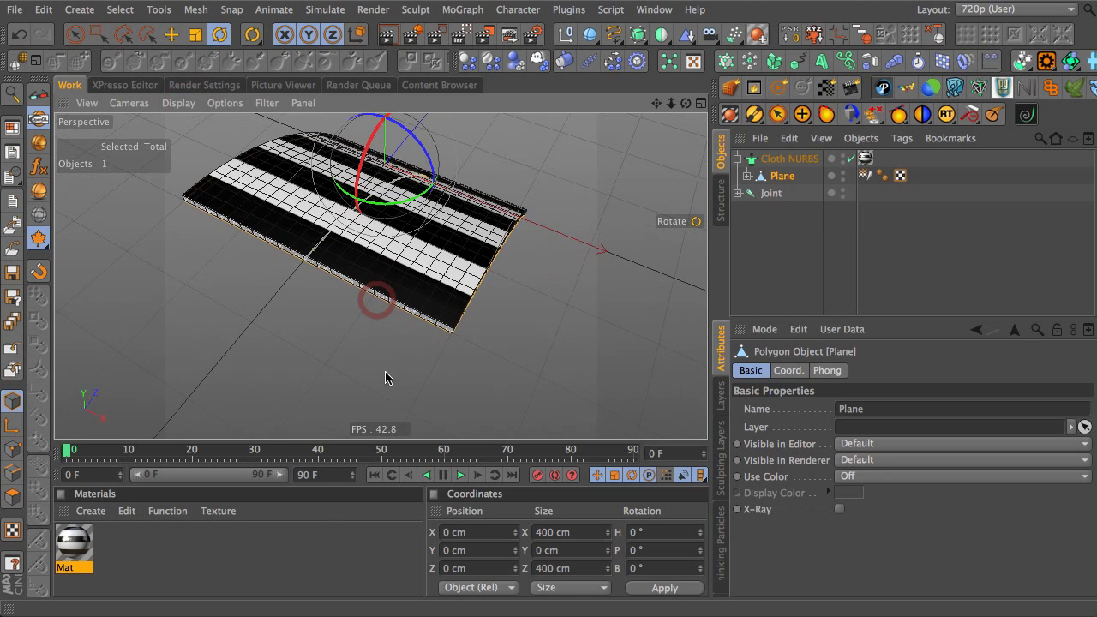
alt+drag(392, 220, 423, 175)
- Select all joints in the chain and reset their pitch rotation to 0° to flatten the plane
click(782, 192)
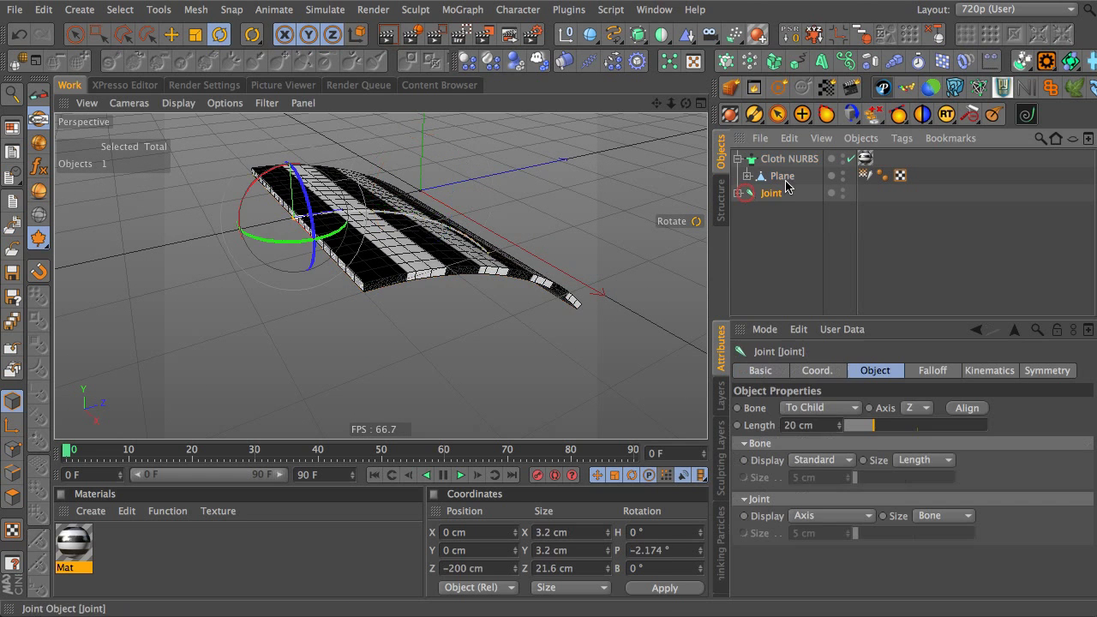
click(804, 69)
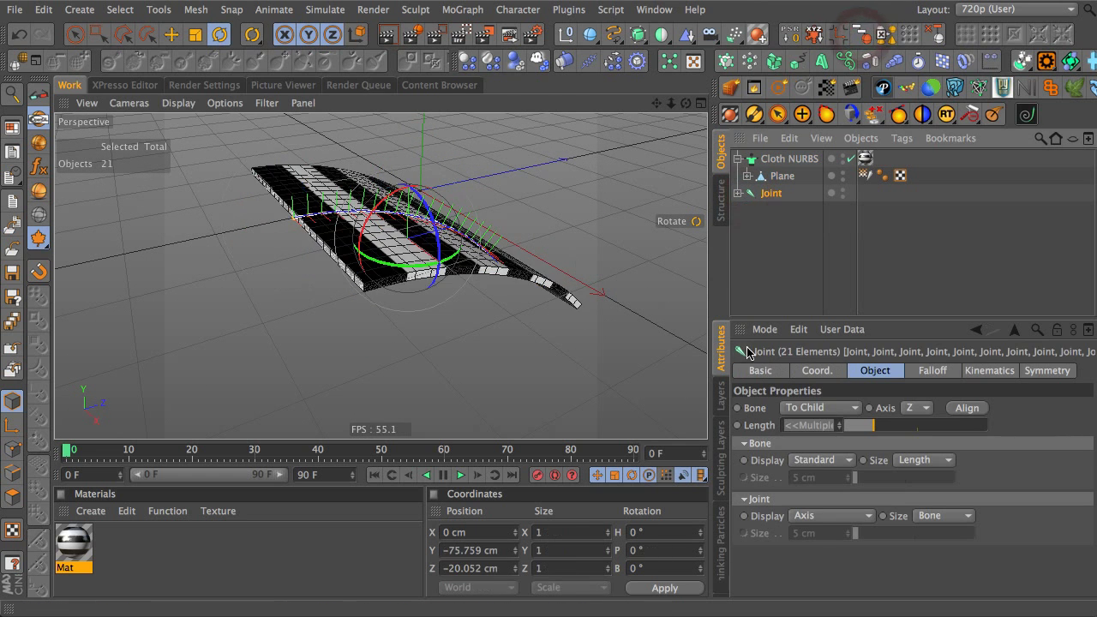
click(808, 371)
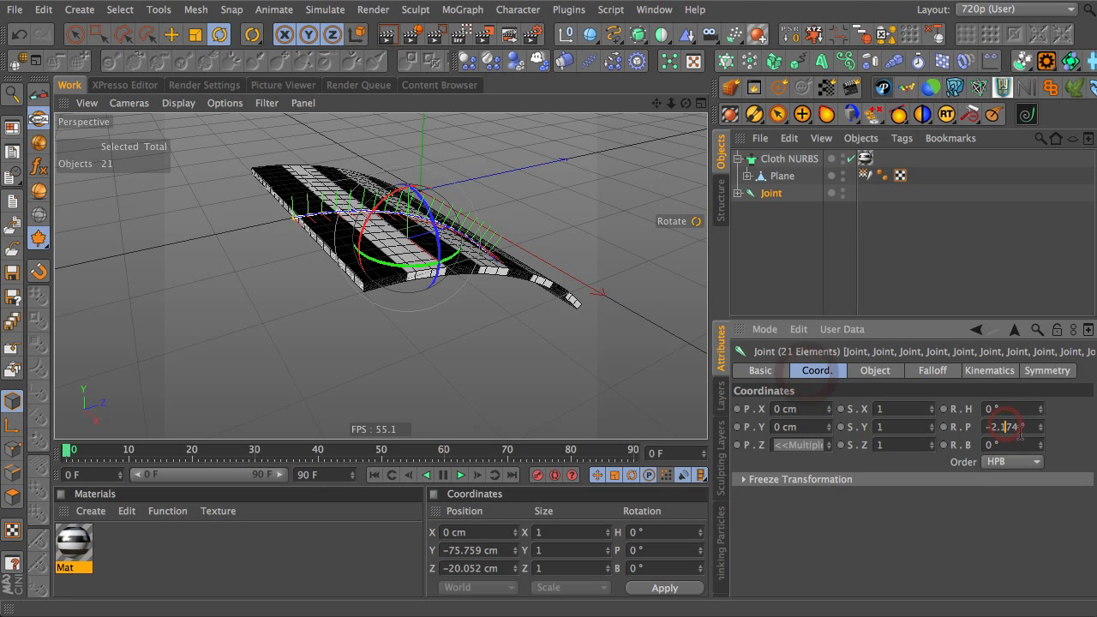
click(798, 231)
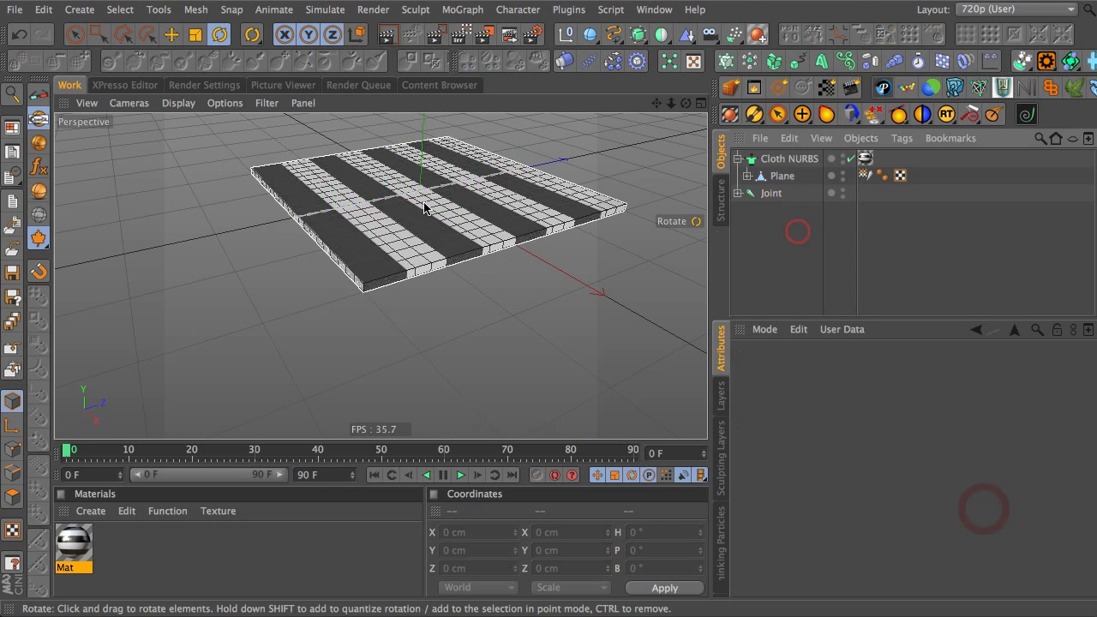
- Add a Cloner as the parent of the Cloth NURBS object and show its object properties
click(75, 34)
click(474, 210)
alt+drag(486, 212, 387, 180)
alt+drag(407, 222, 453, 268)
alt+drag(458, 240, 411, 255)
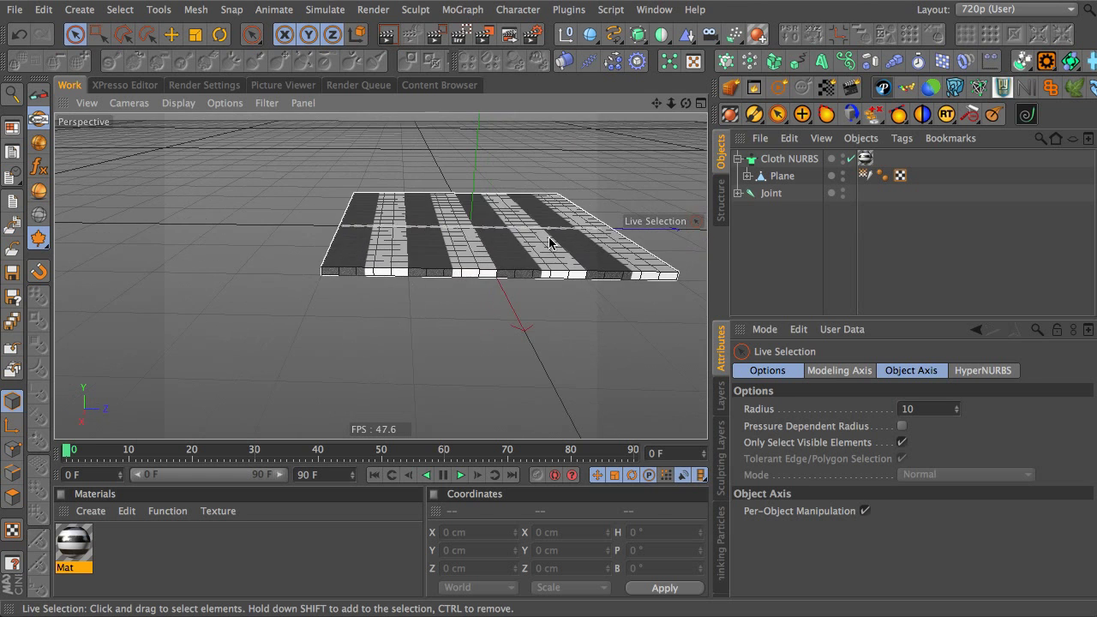
alt+drag(500, 215, 624, 265)
click(783, 159)
click(778, 180)
click(779, 160)
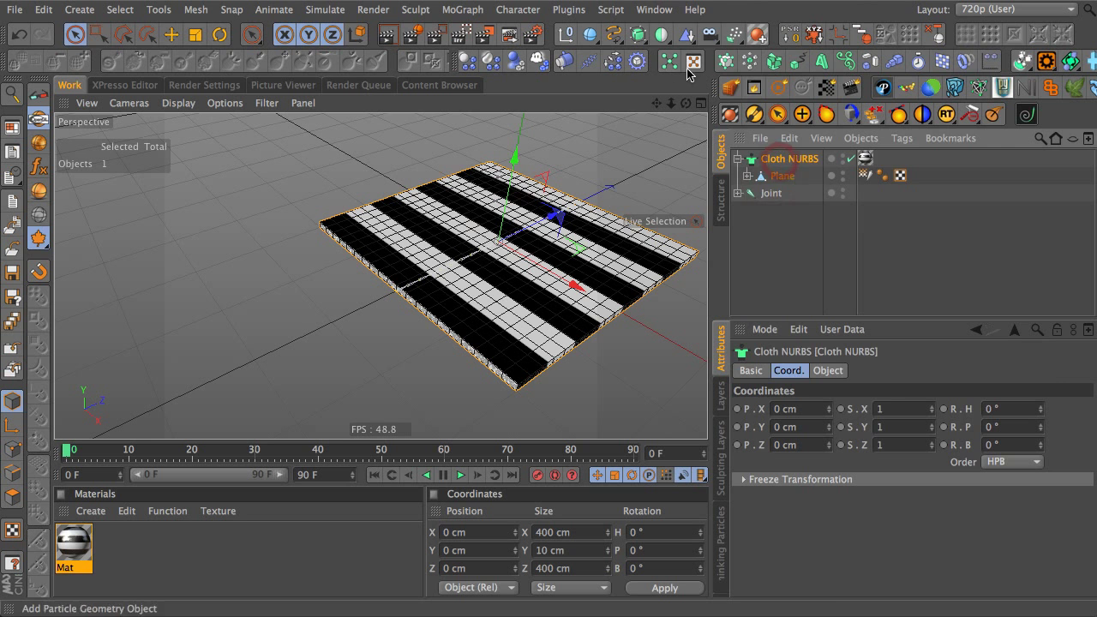
alt+click(728, 66)
click(861, 375)
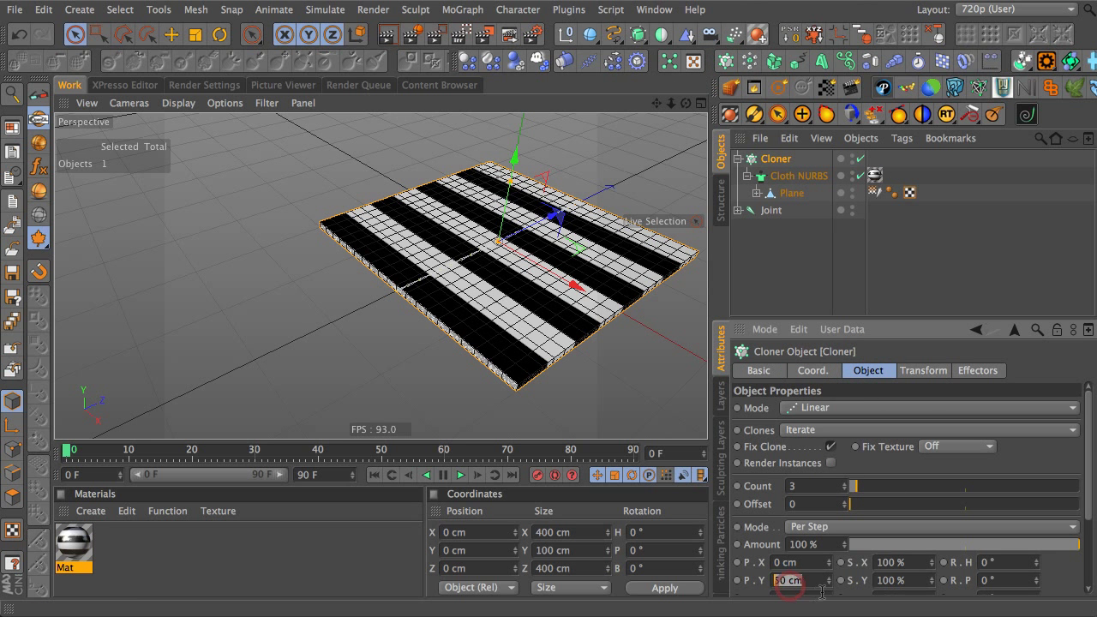
- Set the Cloner's per-step offset to 400 cm in X and 0 cm in Y
drag(829, 568, 821, 298)
click(814, 287)
alt+drag(656, 346, 751, 245)
click(775, 158)
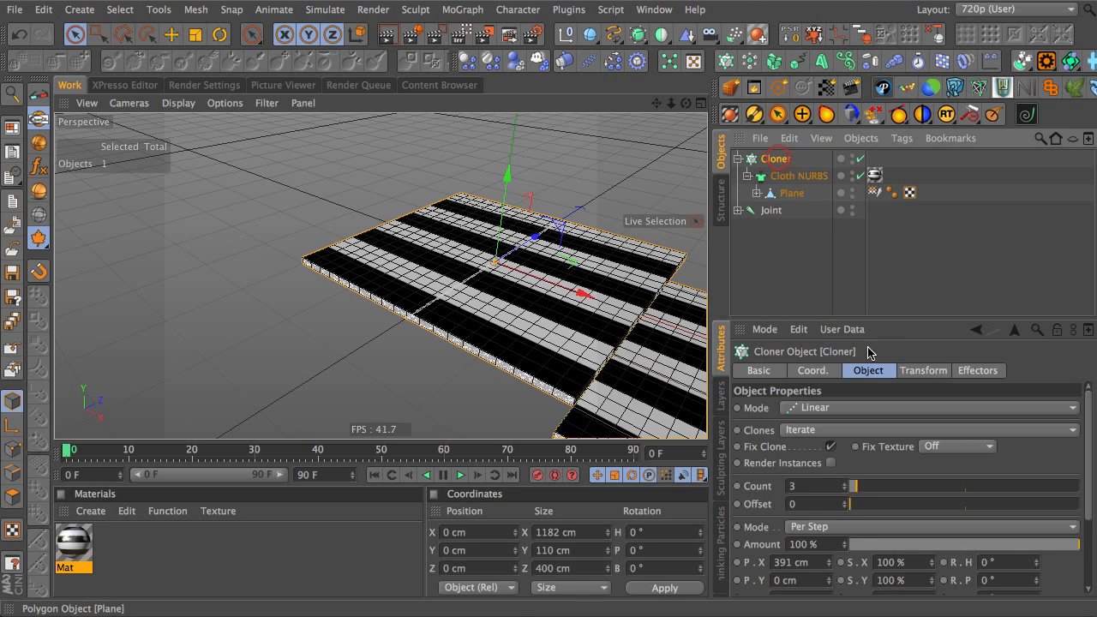
double_click(786, 562)
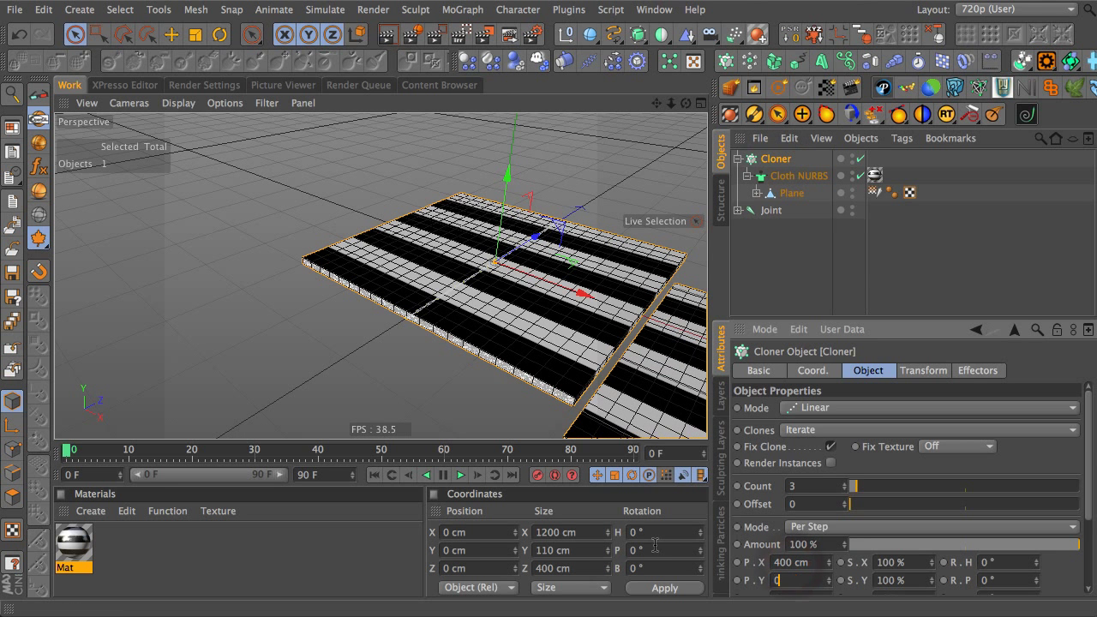
alt+drag(576, 300, 715, 254)
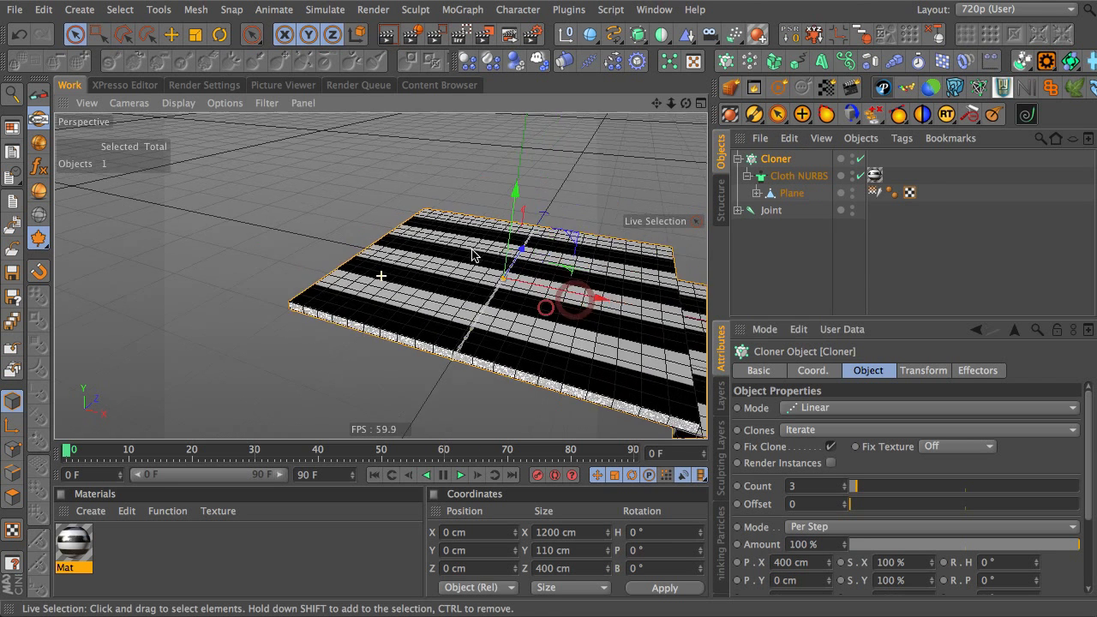
alt+middle_drag(546, 309, 380, 274)
- Set the Cloner's per-step Y offset to 50 cm
double_click(785, 580)
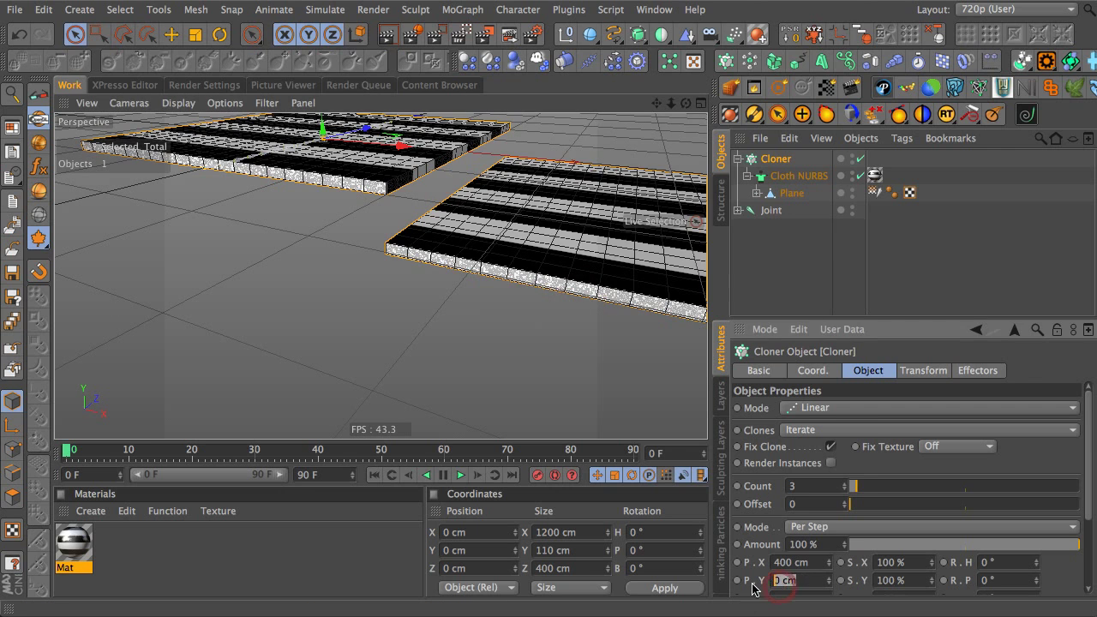
key(Return)
alt+drag(576, 175, 658, 216)
alt+middle_drag(601, 196, 625, 257)
mouse_move(623, 255)
alt+mouse_down()
mouse_move(480, 277)
mouse_move(634, 172)
mouse_move(583, 163)
alt+mouse_up()
- Try rotating only the root joint of the chain, and undo the rotation
click(776, 211)
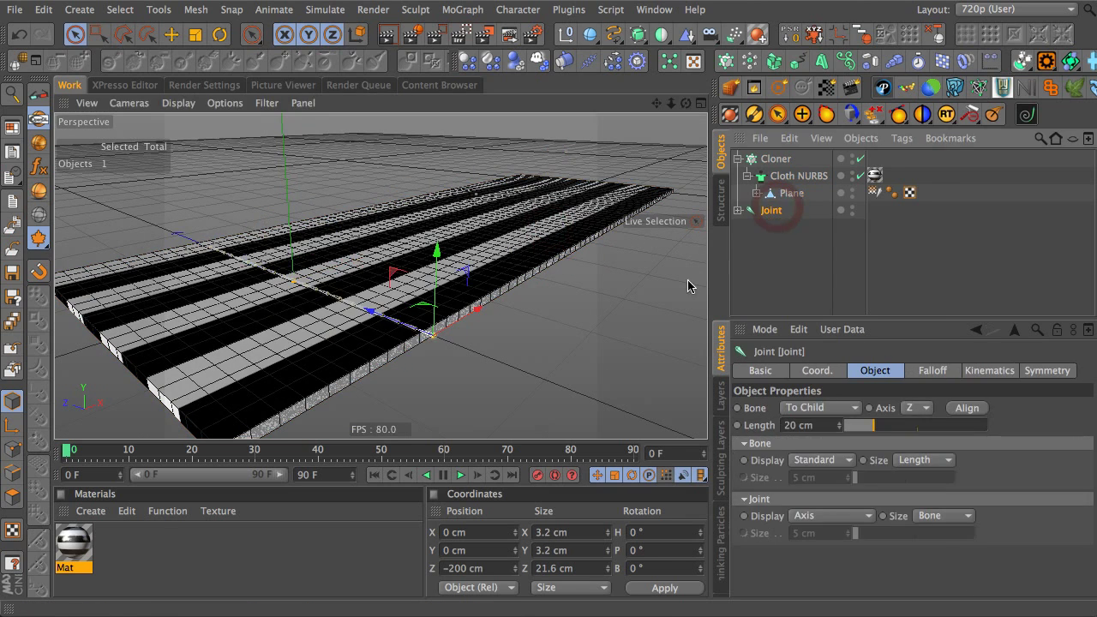
key(r)
drag(452, 305, 653, 223)
key(super+z)
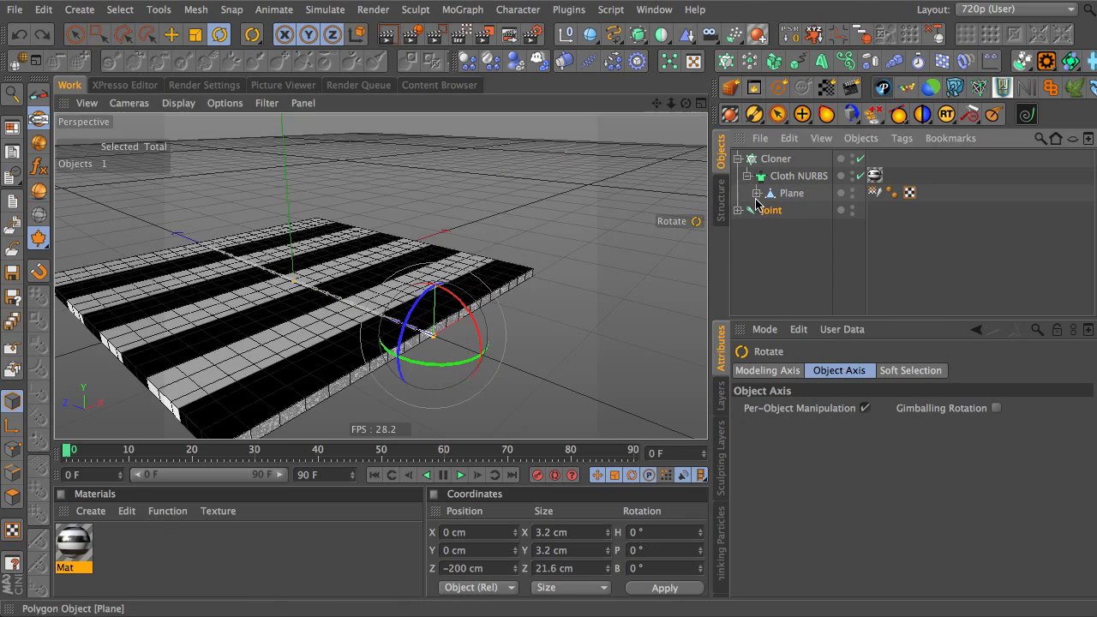
- Select the entire joint chain and rotate it to a pitch of about 18.6° to roll the plane into a tube
click(866, 38)
drag(318, 252, 332, 274)
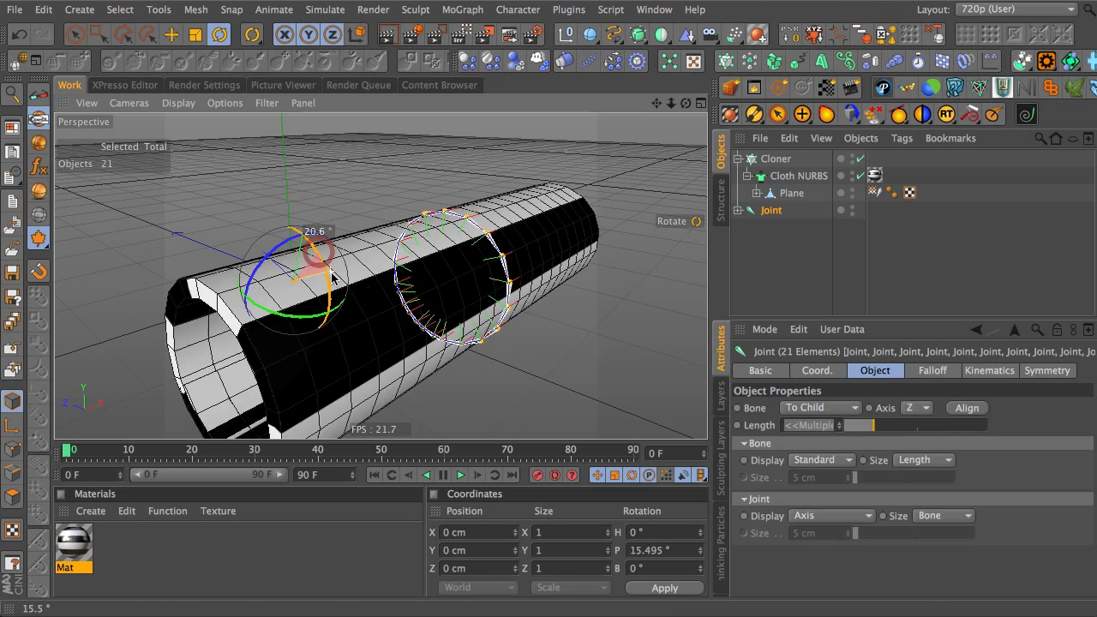
click(768, 157)
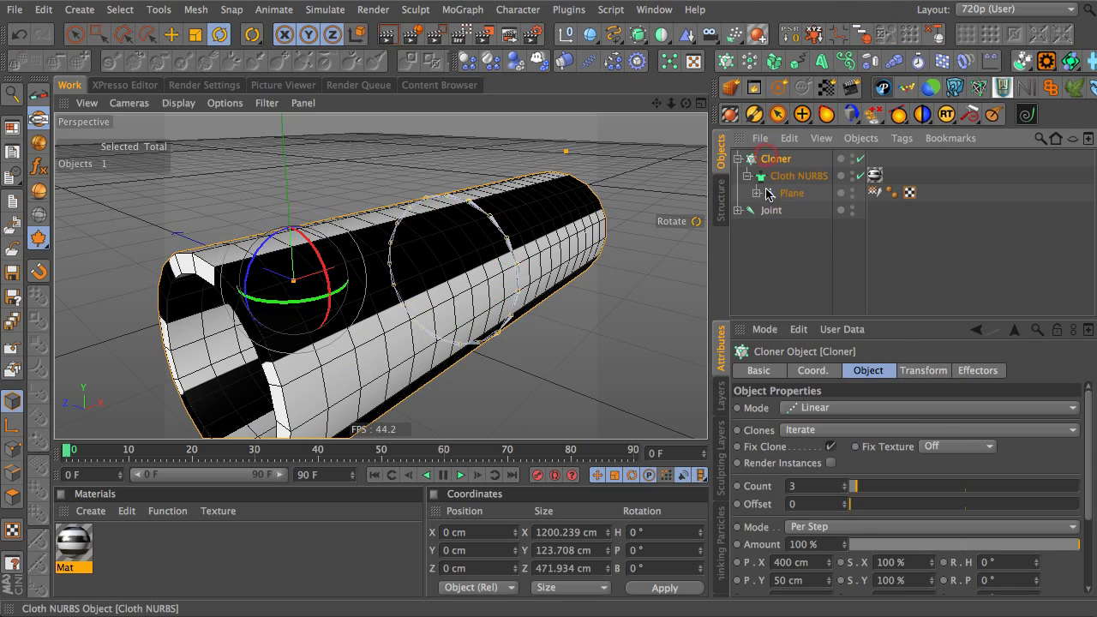
alt+drag(519, 244, 344, 280)
alt+right_drag(344, 280, 237, 306)
alt+right_drag(282, 286, 429, 265)
- Try removing the Cloner while keeping its children, and undo both this removal and the joint chain's rotation
click(778, 158)
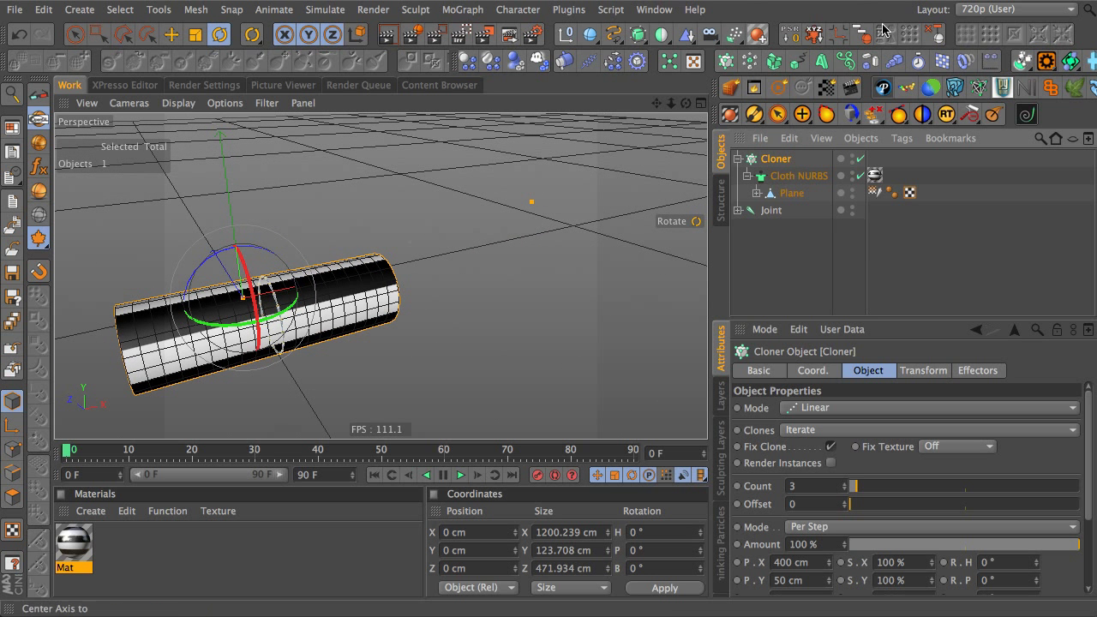
click(936, 31)
click(767, 192)
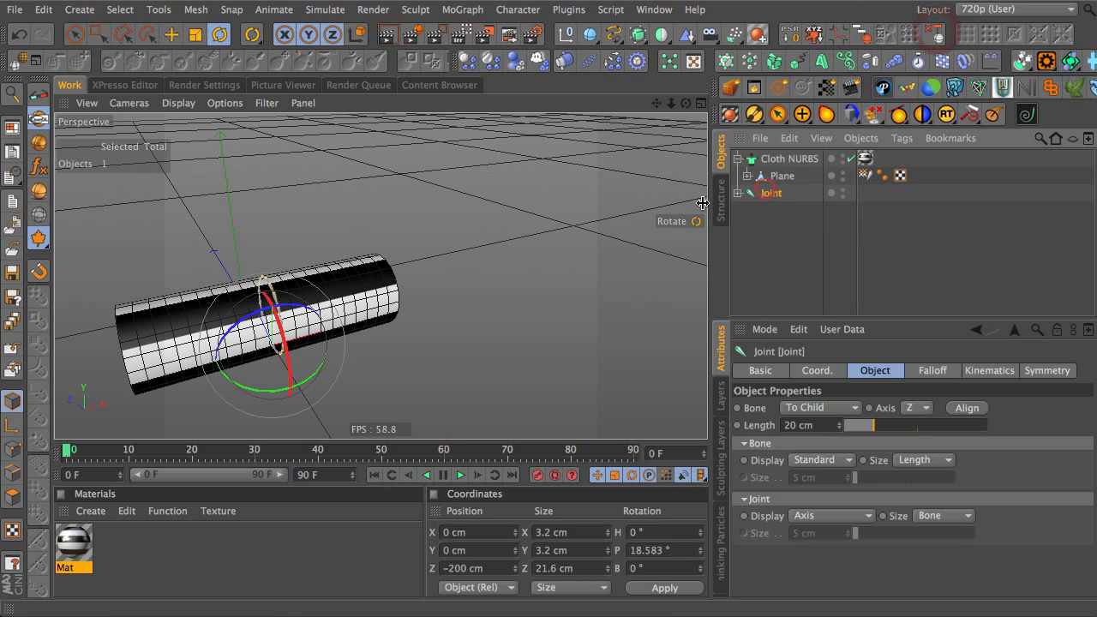
key(super+z)
key(super+z)
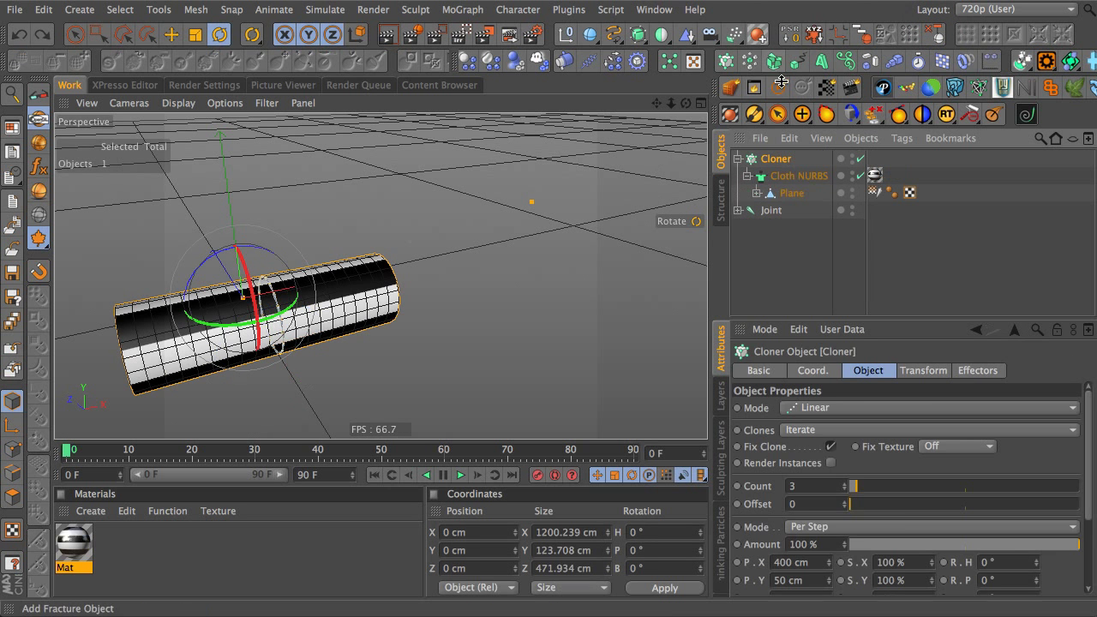
key(ctrl+z)
key(super+z)
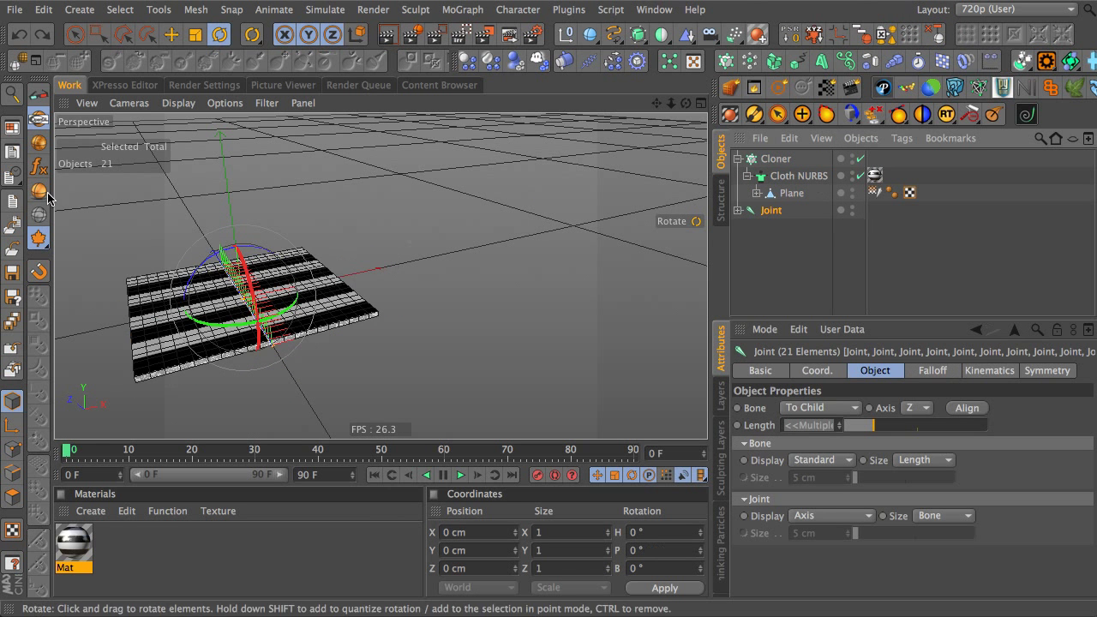
- Switch to the open head rig document and examine how the brow joints sit on the HeadBase mesh
click(12, 152)
click(30, 175)
alt+drag(467, 238, 278, 228)
alt+right_drag(396, 255, 541, 231)
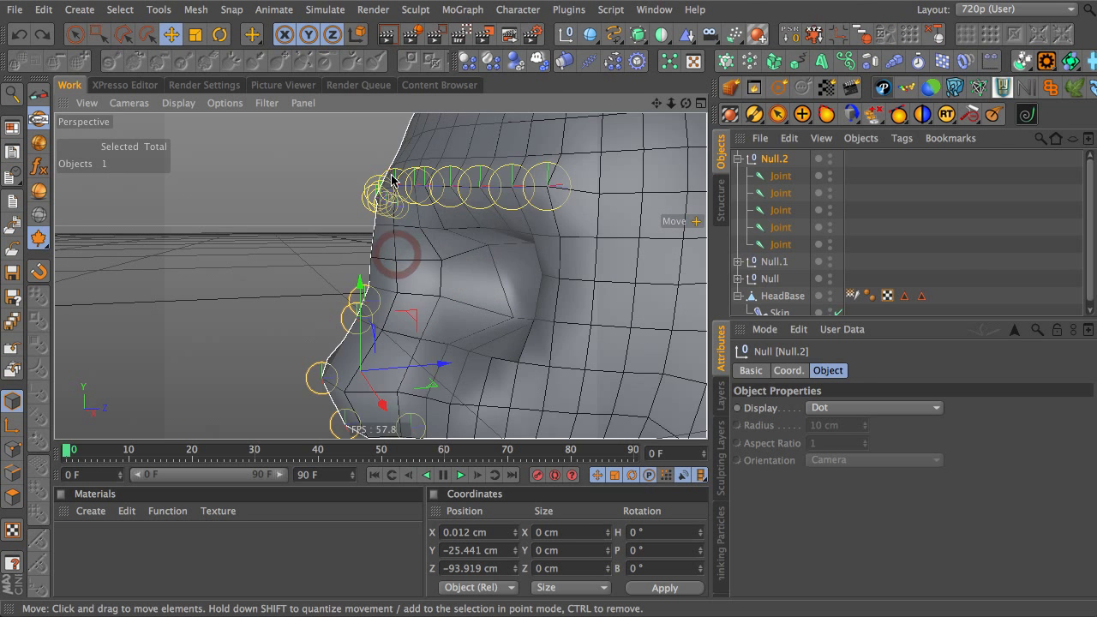
click(389, 170)
key(e)
click(395, 178)
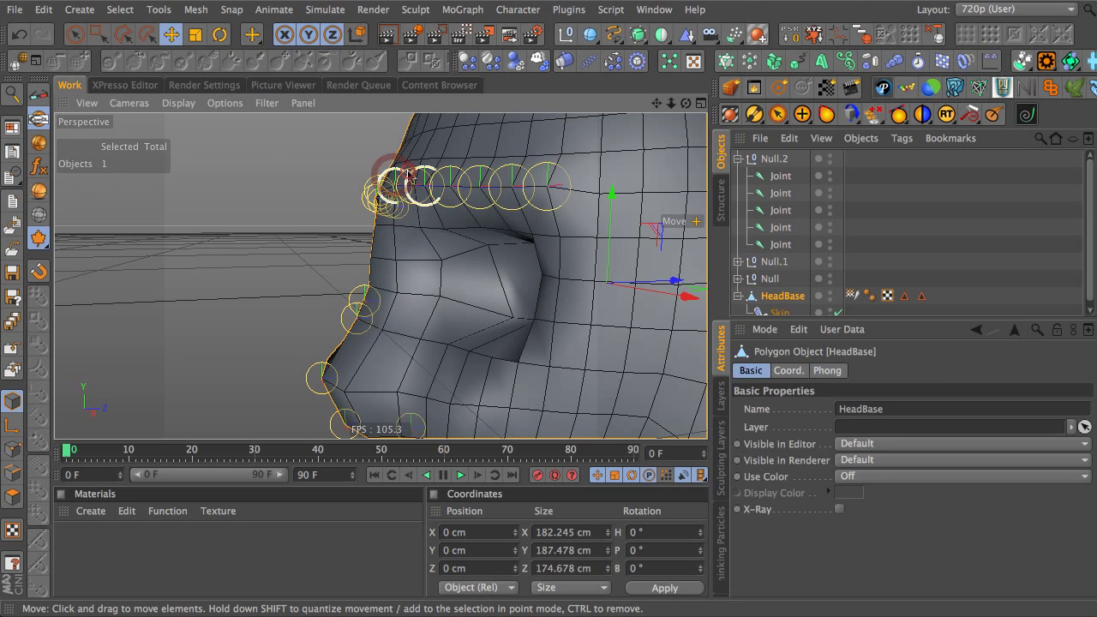
alt+drag(463, 183, 441, 220)
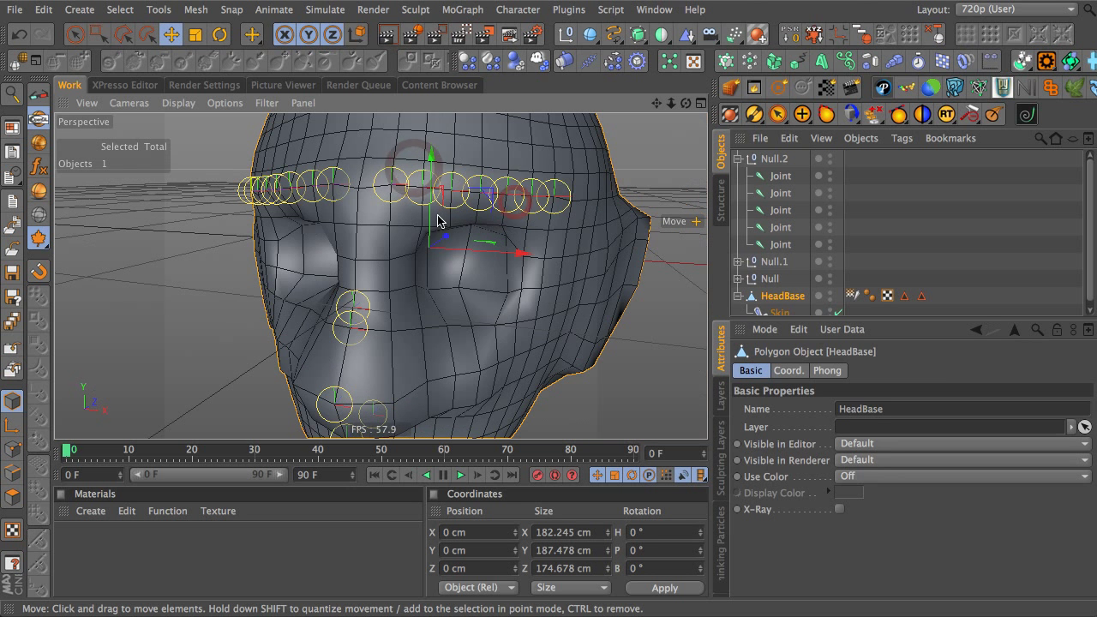
click(902, 195)
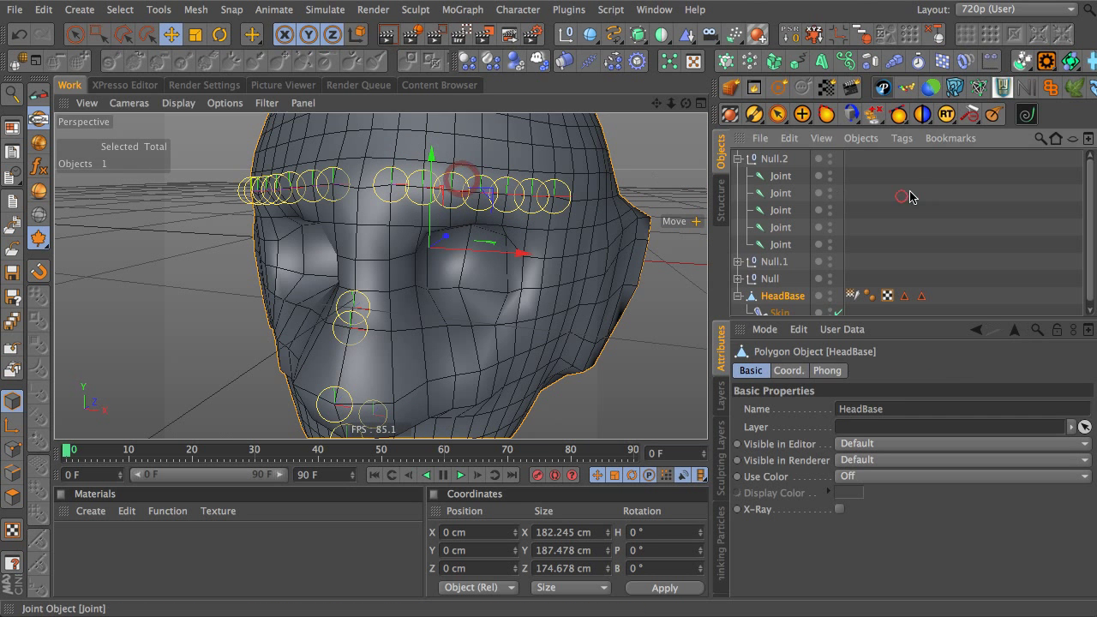
click(529, 223)
- Try moving the Null.2 joint group along the nose, undoing each move
click(793, 176)
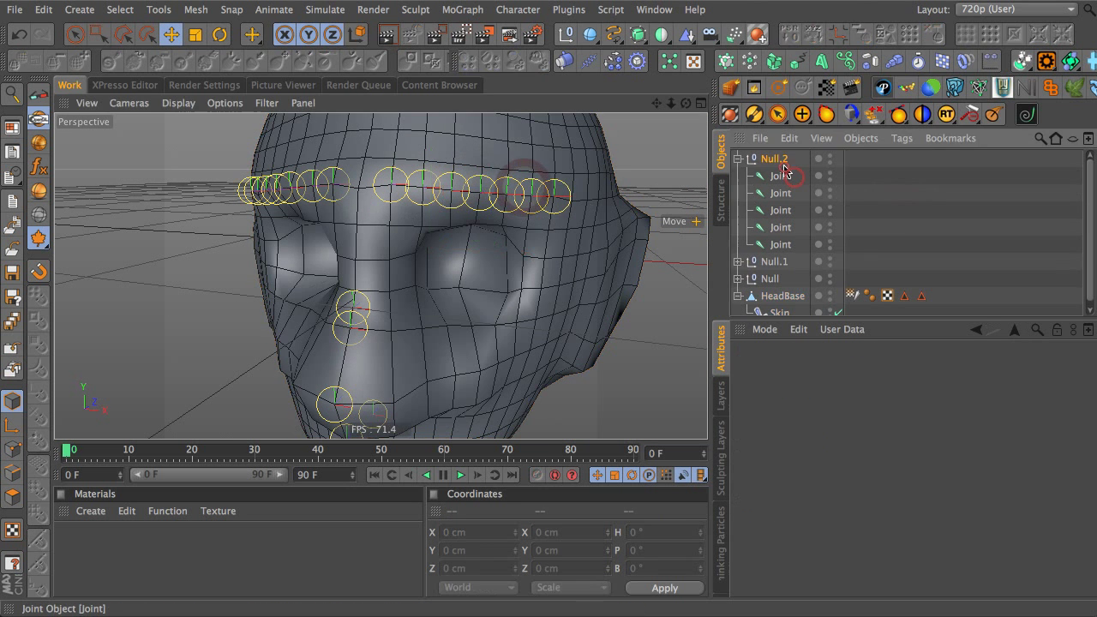
click(779, 161)
alt+drag(334, 330, 34, 360)
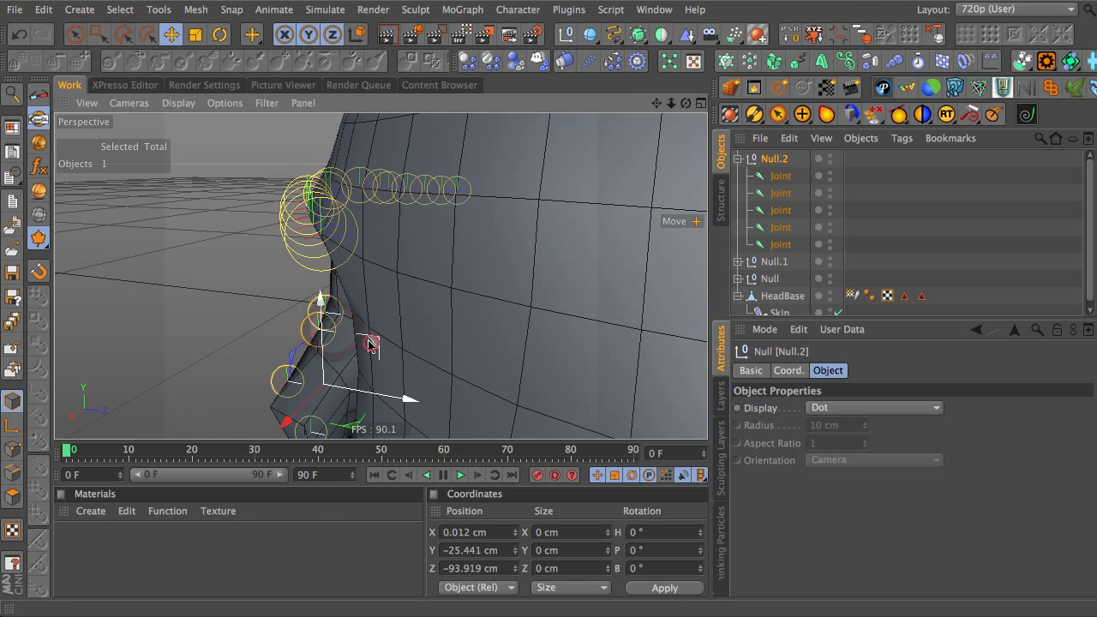
drag(370, 344, 345, 318)
key(super+z)
alt+drag(289, 366, 374, 374)
alt+middle_drag(346, 331, 360, 237)
drag(361, 237, 328, 240)
key(super+z)
- Try moving only the second joint in the Null.2 group, and undo the move
click(786, 197)
mouse_move(357, 183)
mouse_down()
mouse_move(334, 194)
mouse_move(351, 185)
mouse_up()
key(super+z)
alt+drag(493, 188, 463, 219)
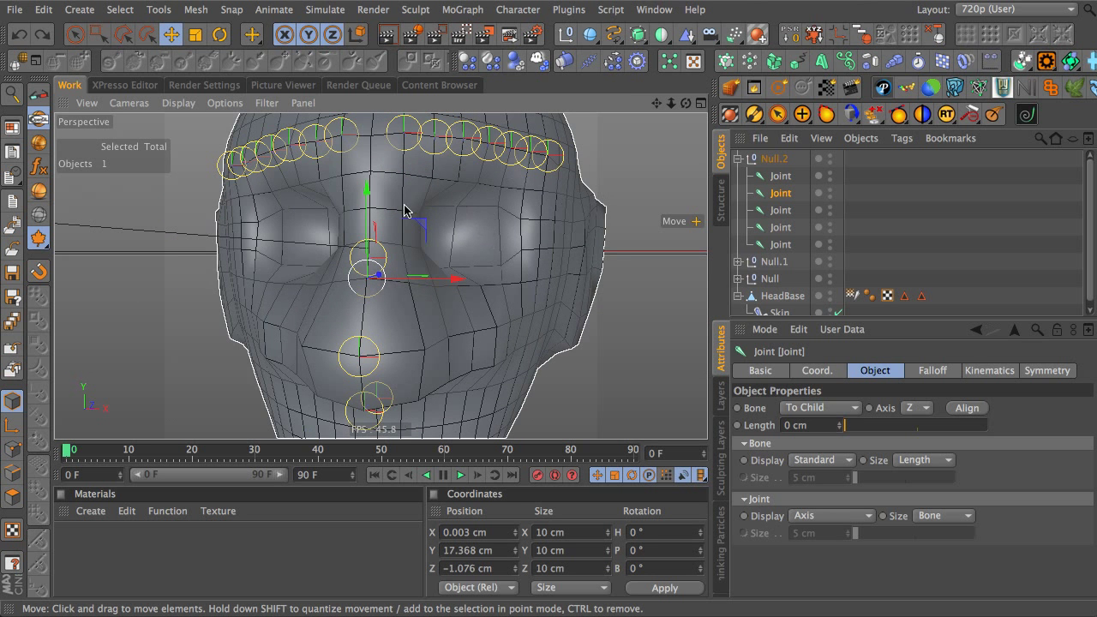
- Switch to the open document with the unrigged HeadBase mesh and delete the Joint.1 hierarchy
click(17, 150)
click(53, 173)
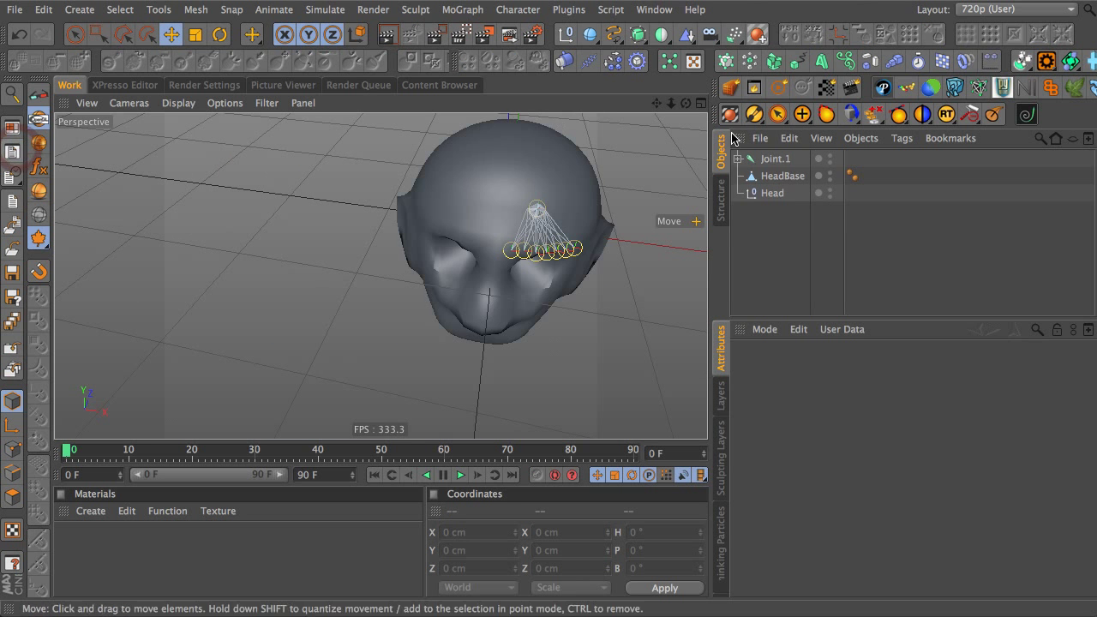
click(770, 159)
key(Delete)
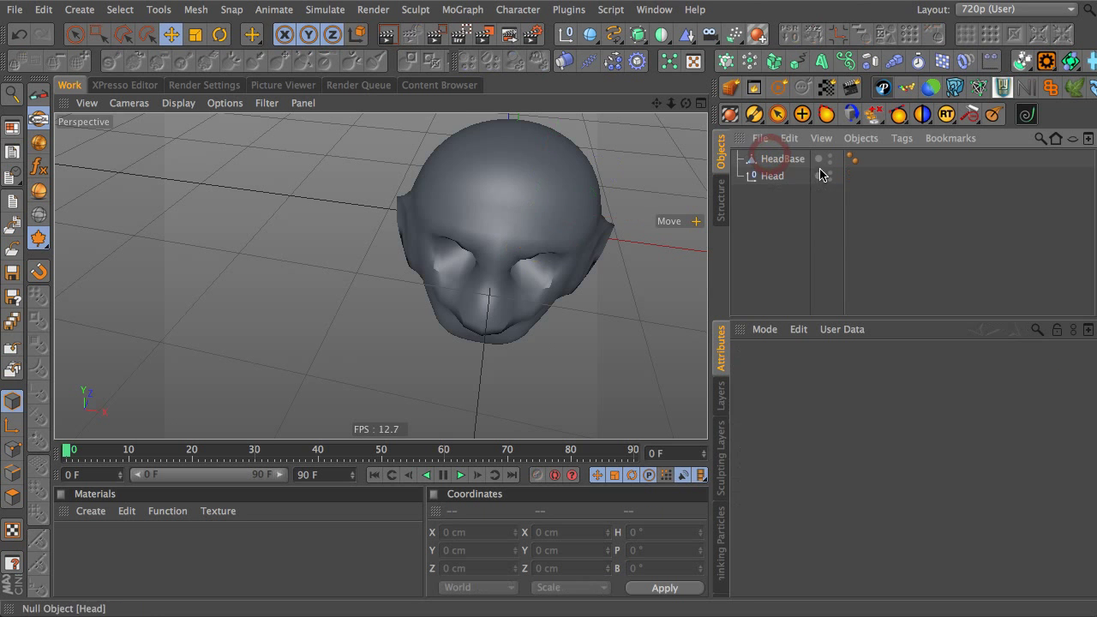
- Hide HeadBase in the editor and renderer, and delete the Head null
click(827, 161)
click(826, 163)
click(754, 177)
click(830, 162)
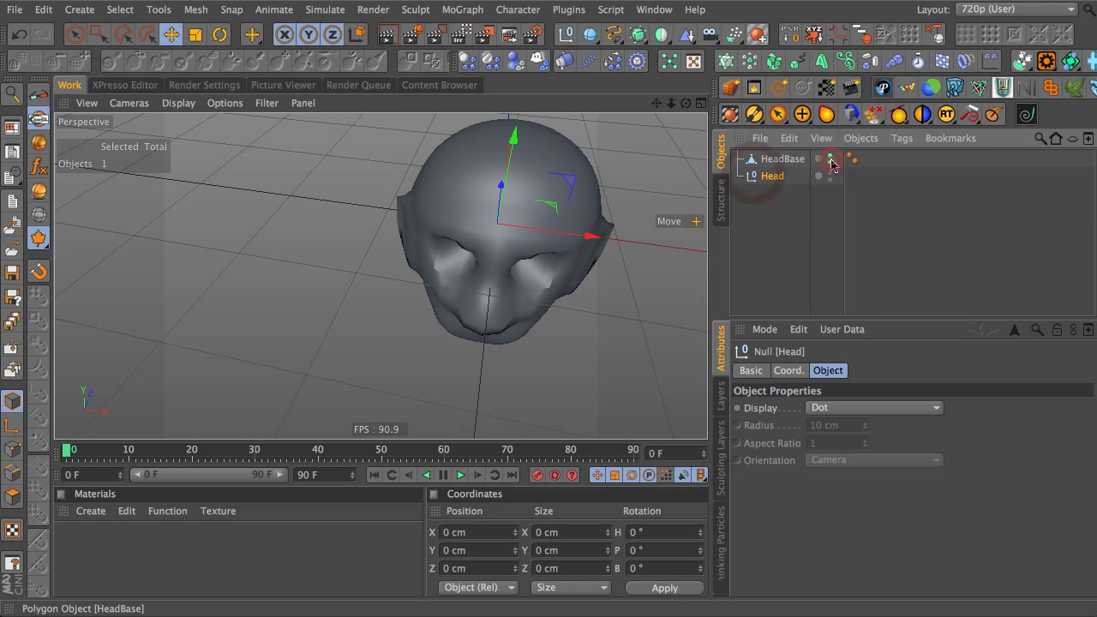
click(829, 161)
key(Delete)
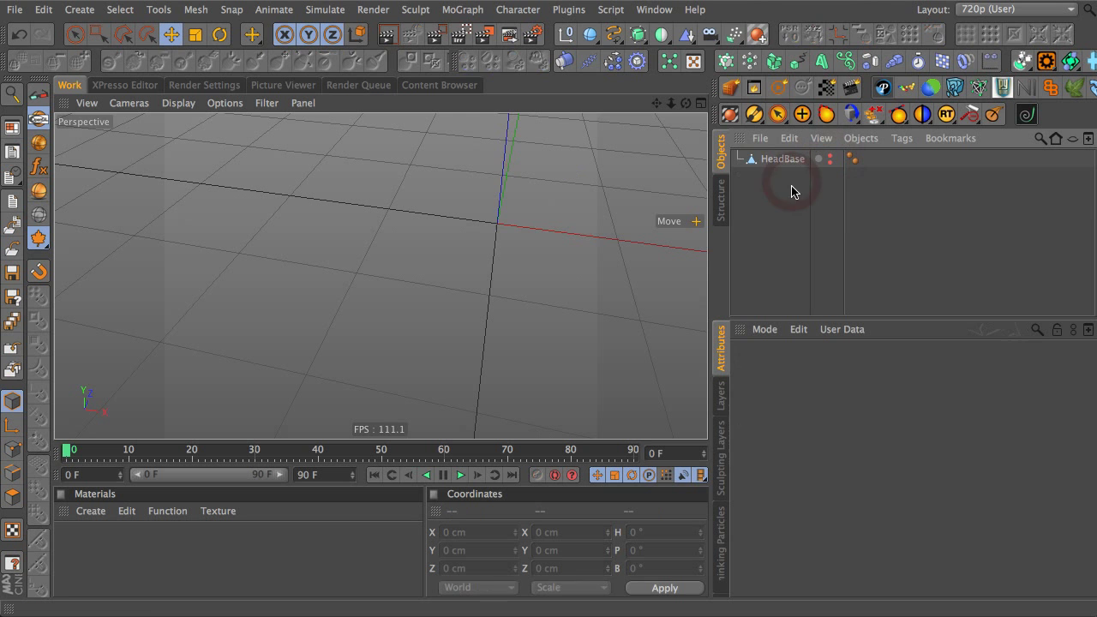
- Add a Plane object and switch the viewport shading to show its polygon lines
drag(590, 43, 651, 84)
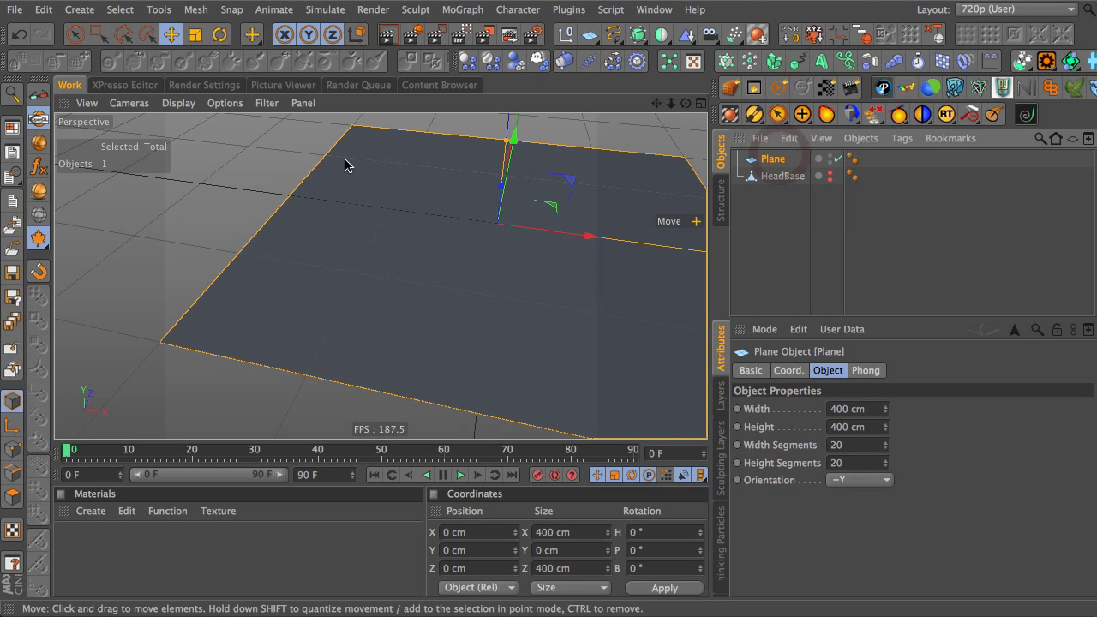
click(179, 103)
click(218, 133)
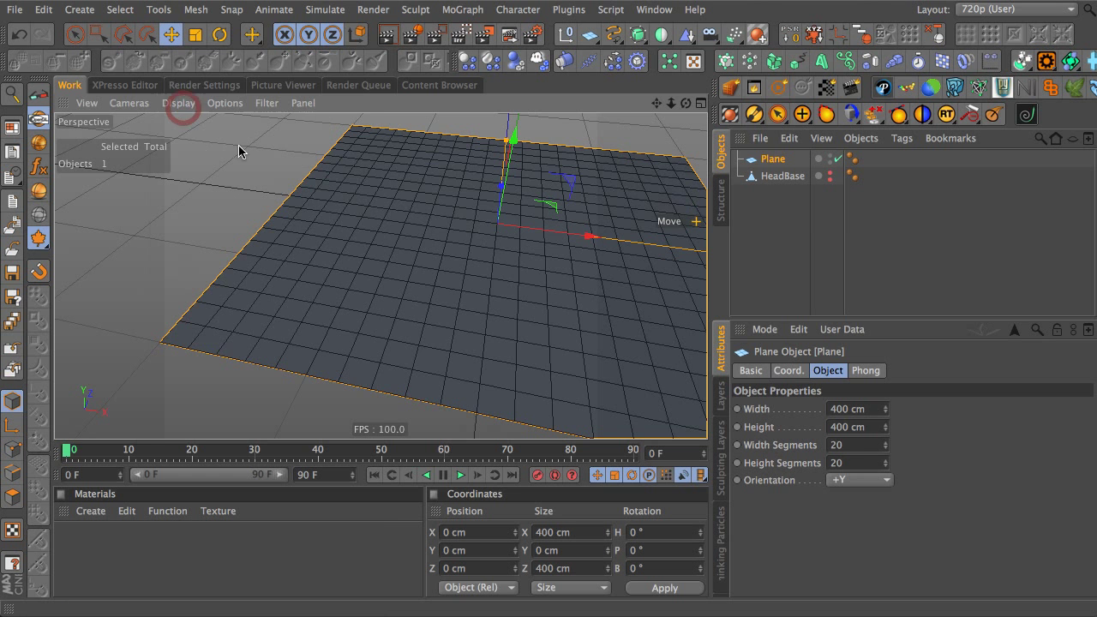
- Set the Plane to 1 width segment and 12 height segments, and make it editable
click(855, 445)
click(869, 463)
text(1)
key(Return)
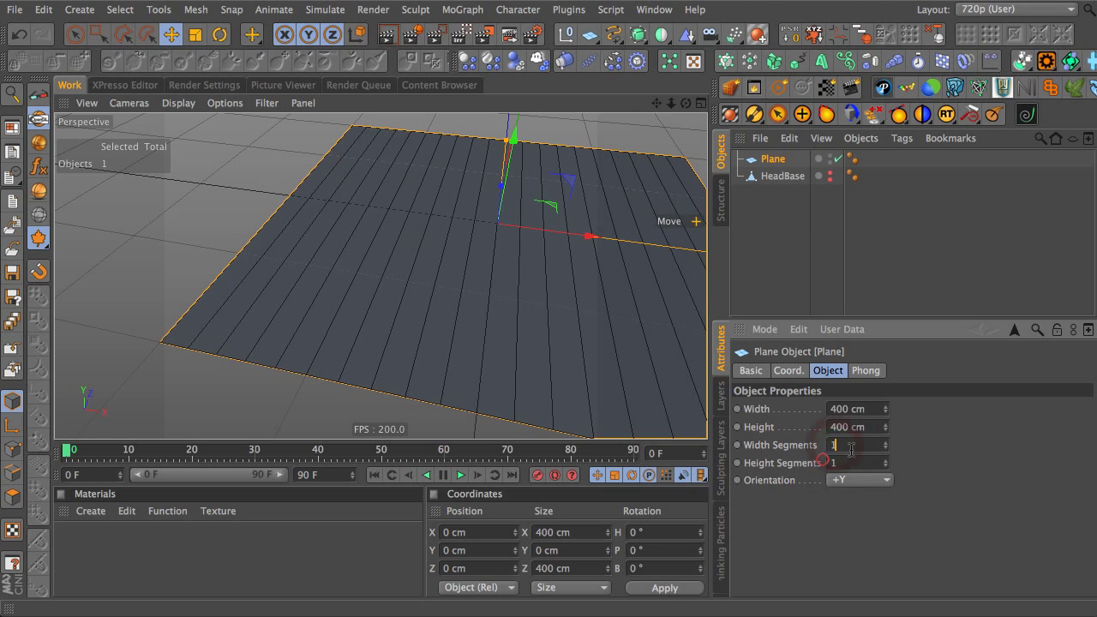
click(850, 463)
click(917, 463)
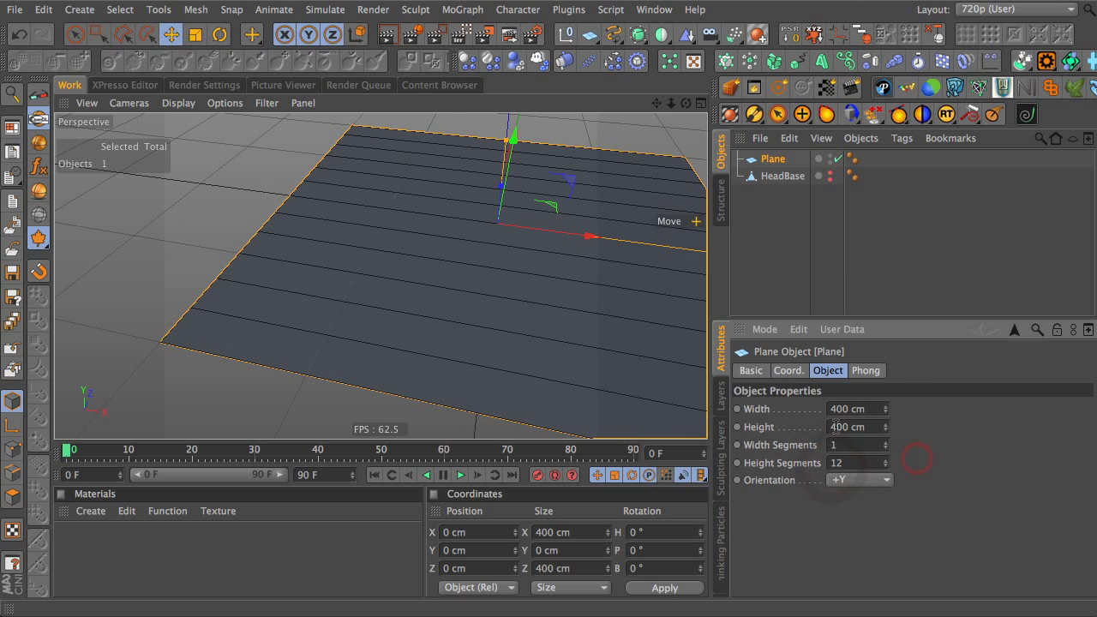
key(c)
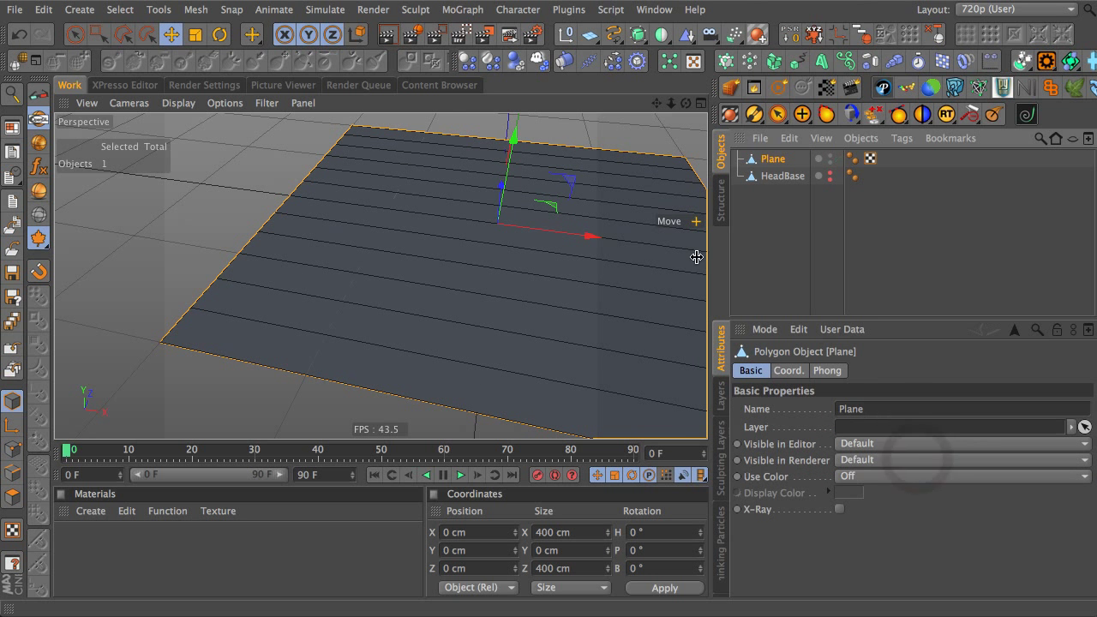
- Cut an edge loop lengthwise through the middle of the Plane using the Knife tool in Loop mode
click(13, 470)
alt+drag(558, 215, 539, 160)
alt+drag(502, 237, 497, 380)
click(492, 378)
key(k)
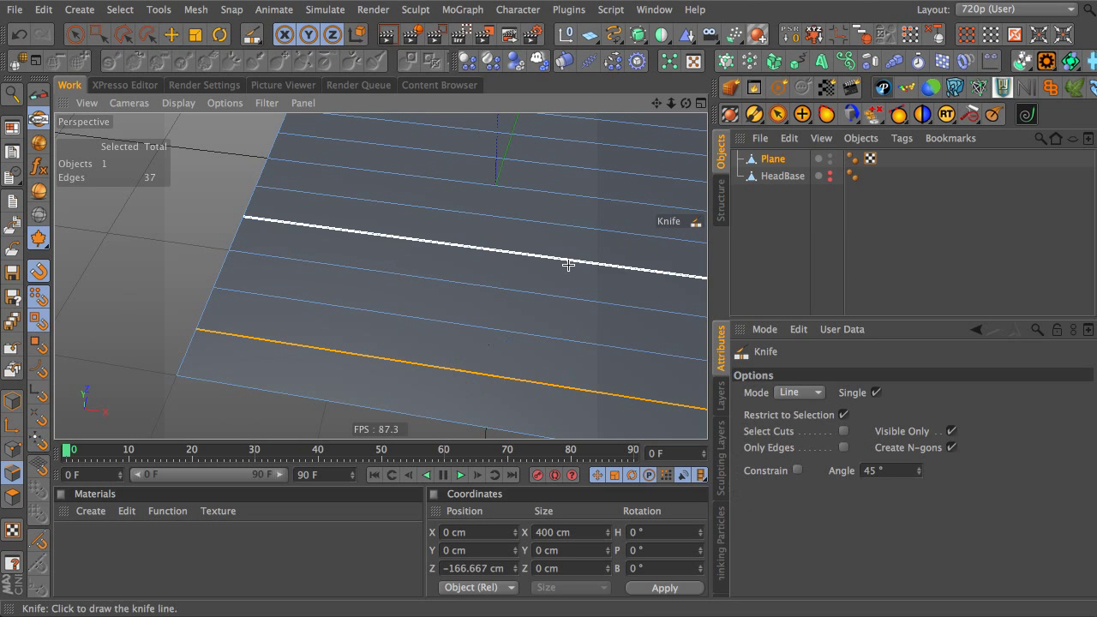
click(791, 394)
click(791, 463)
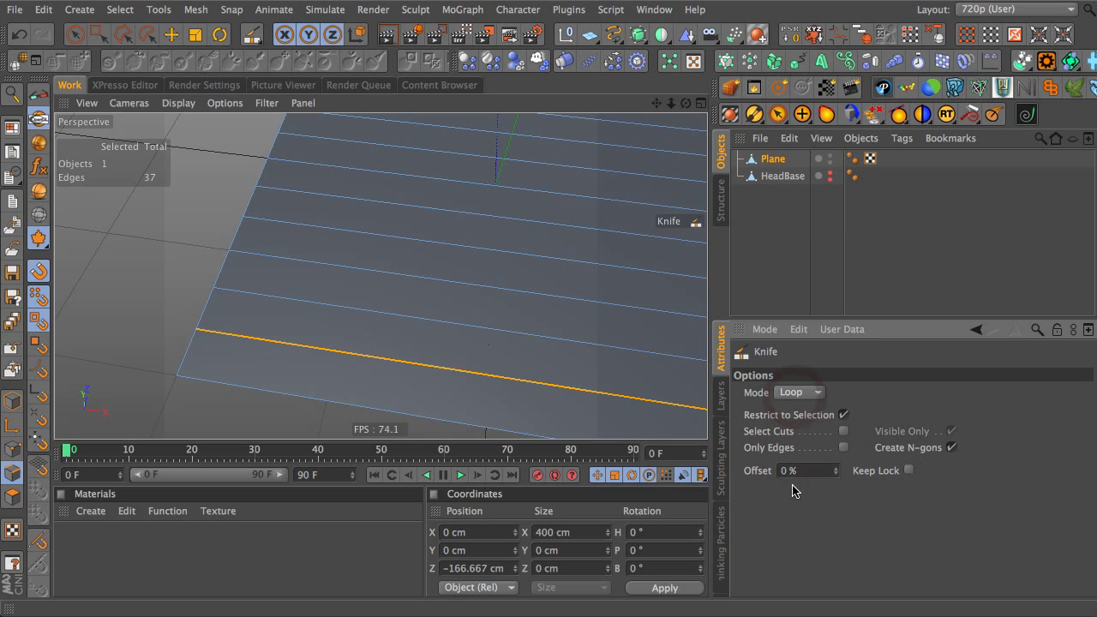
alt+drag(588, 347, 467, 311)
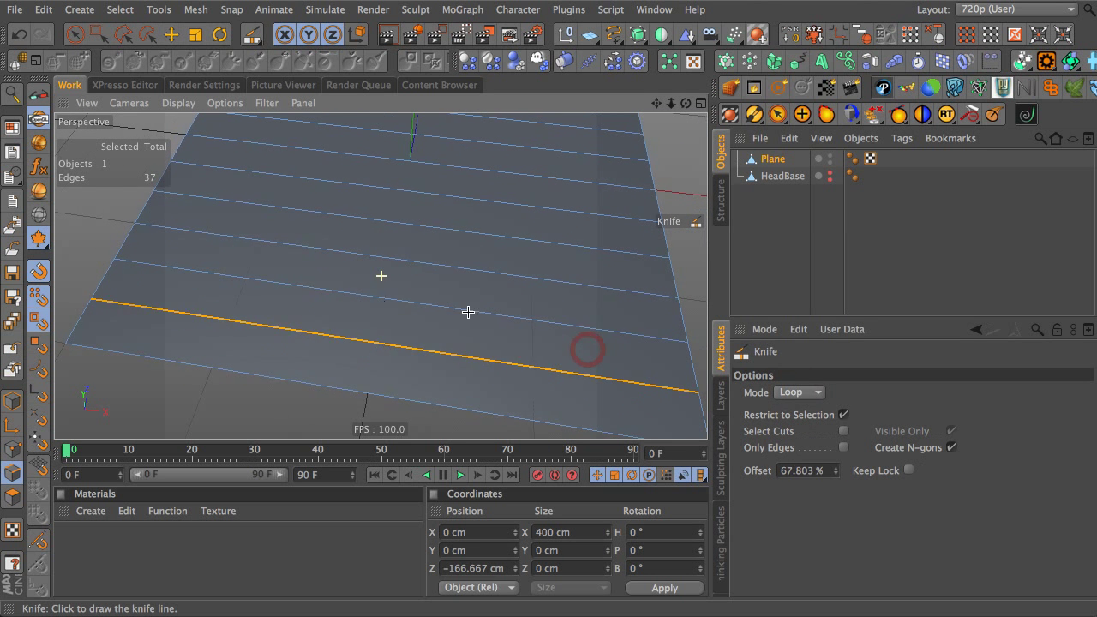
click(375, 344)
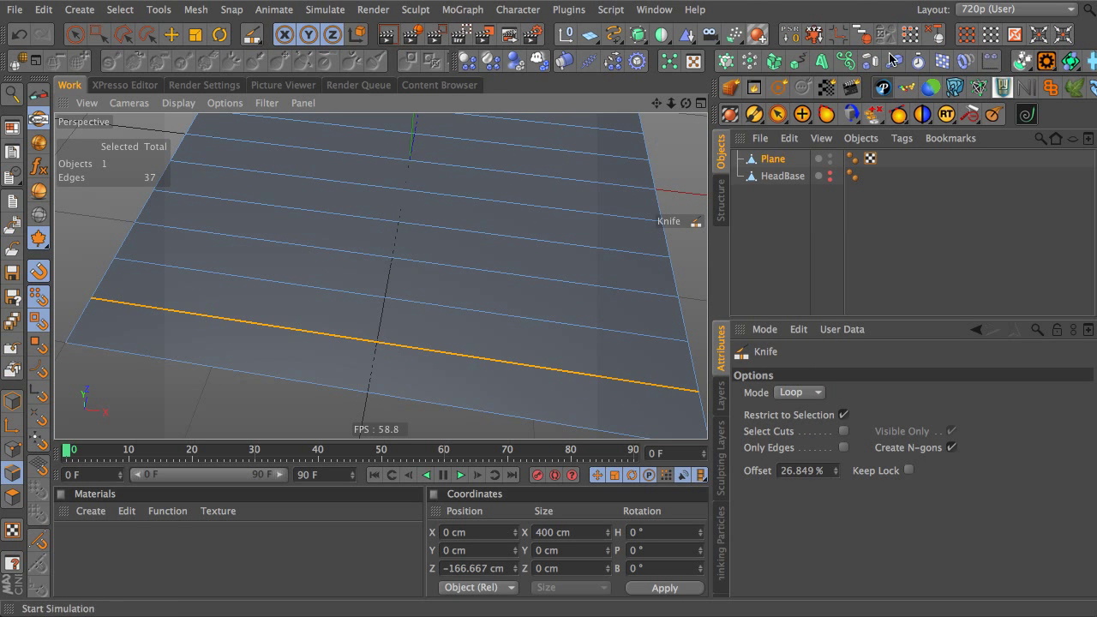
click(366, 395)
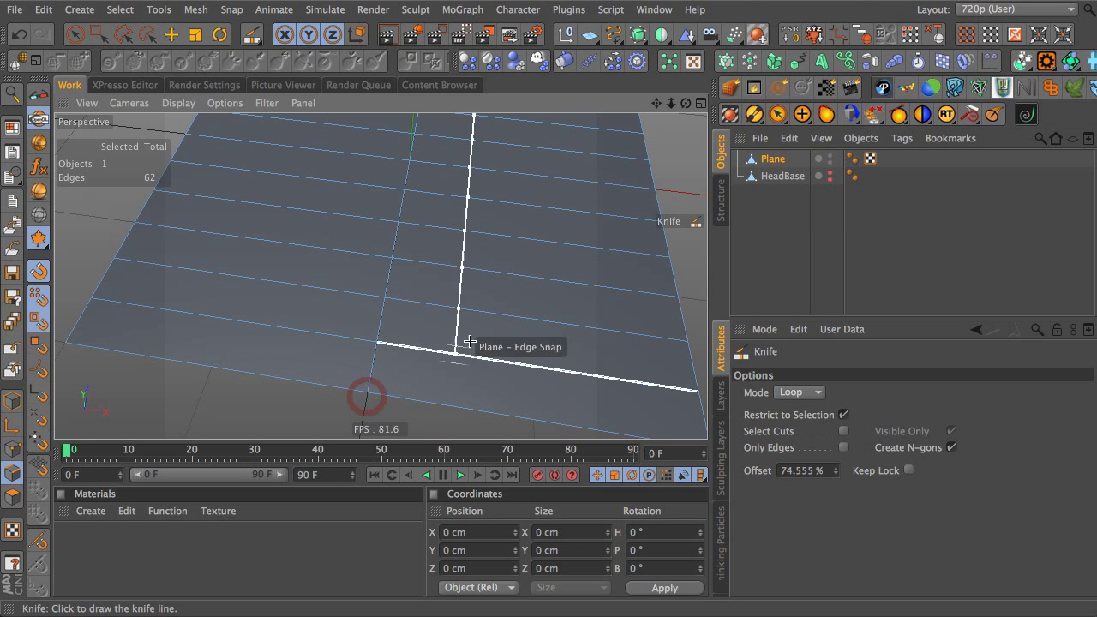
- Select the Plane's lengthwise middle edge loop and set its X position to 0 cm
click(75, 35)
key(e)
double_click(390, 271)
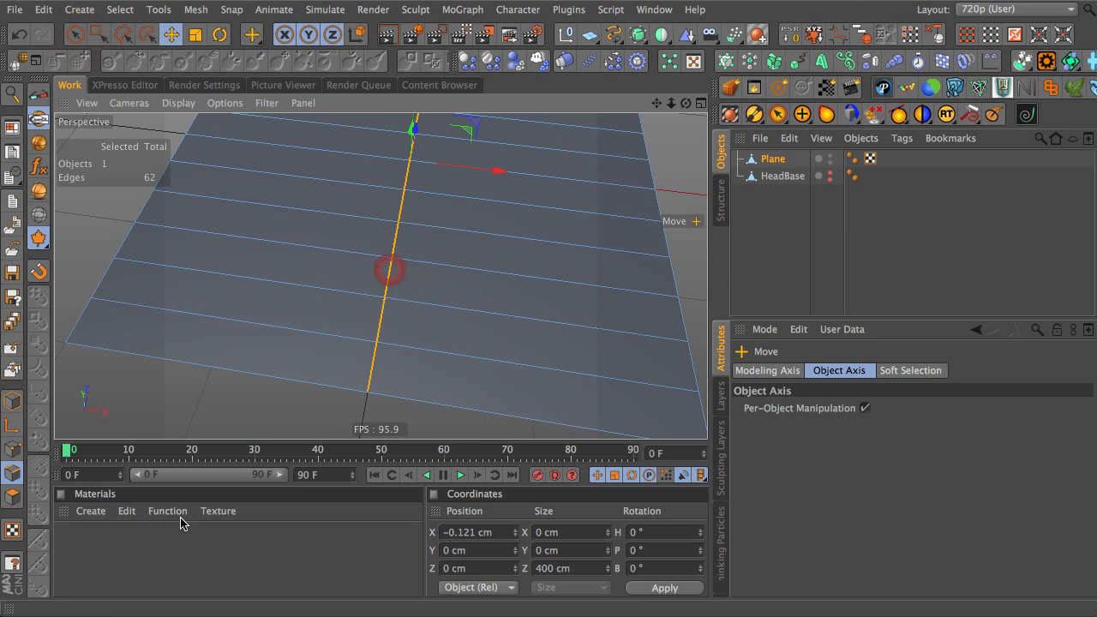
alt+drag(341, 292, 423, 221)
alt+drag(350, 267, 522, 235)
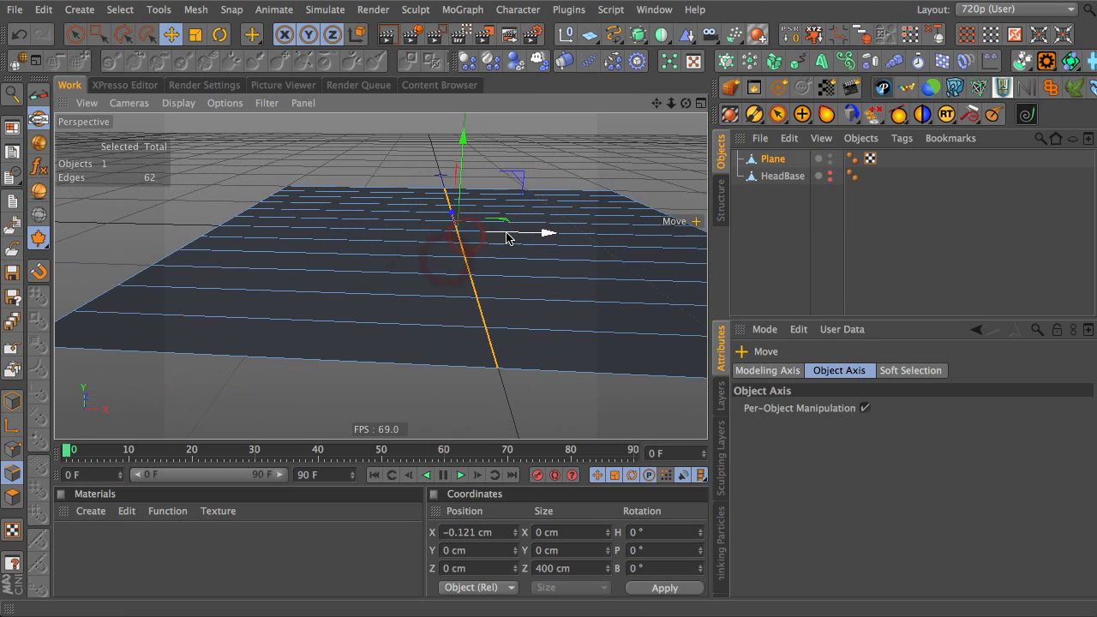
click(451, 532)
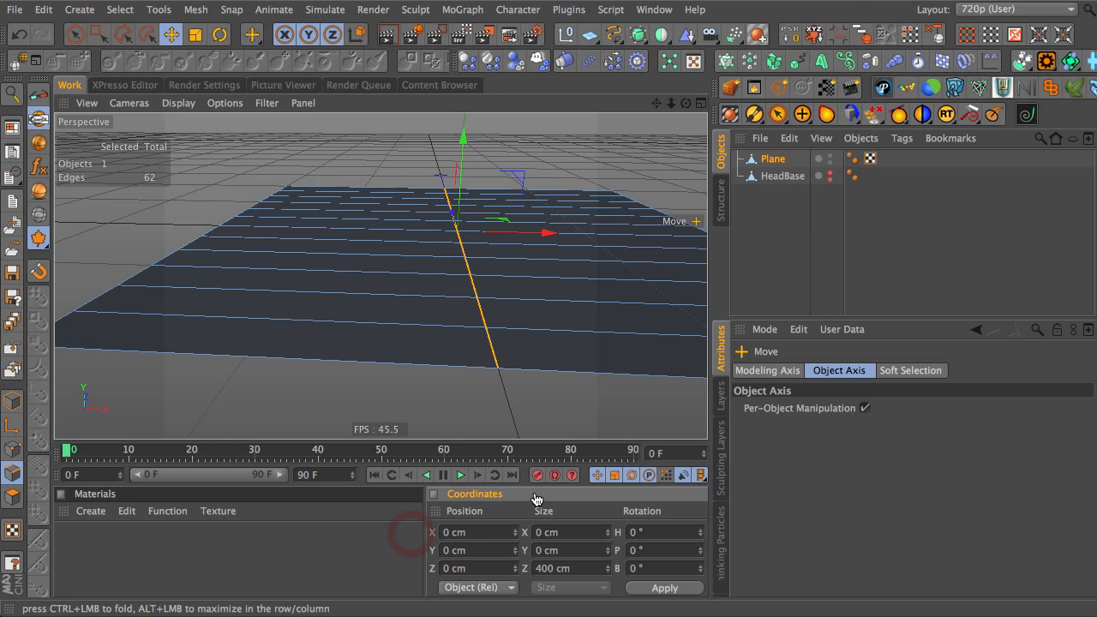
- Convert the selected middle edge loop into a joint chain with the EdgeSelectionToJoints script
alt+drag(438, 254, 383, 310)
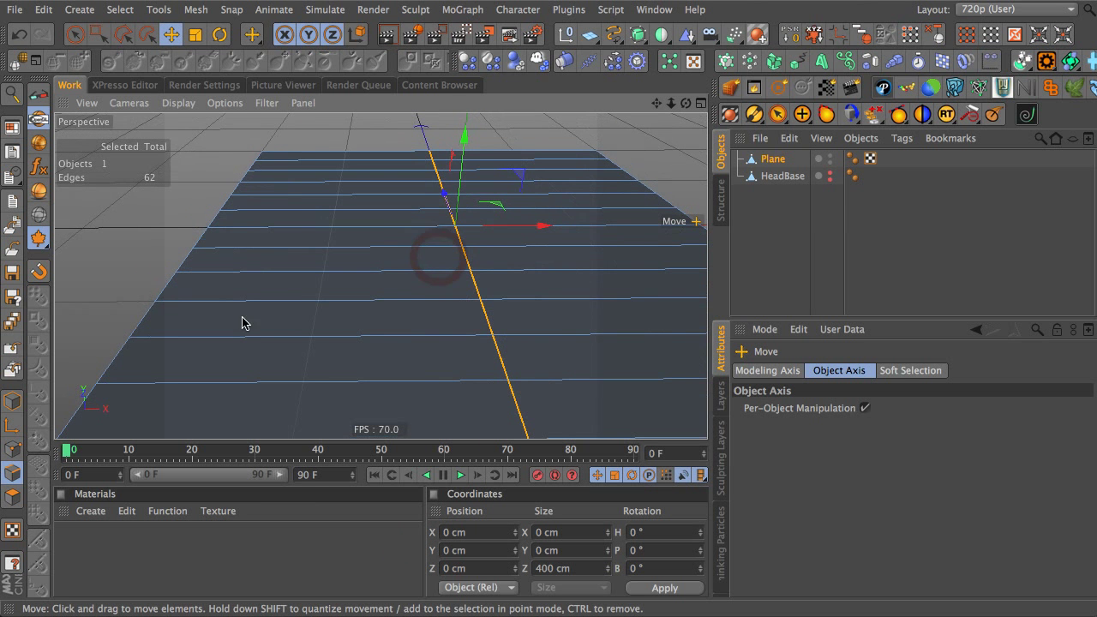
alt+drag(110, 412, 765, 147)
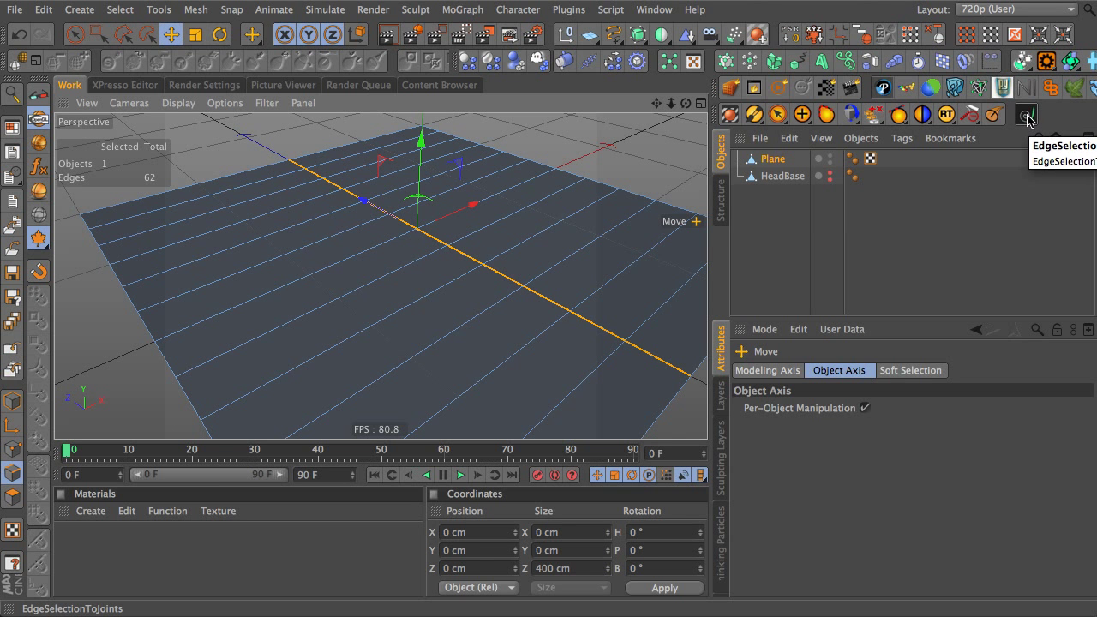
click(1026, 114)
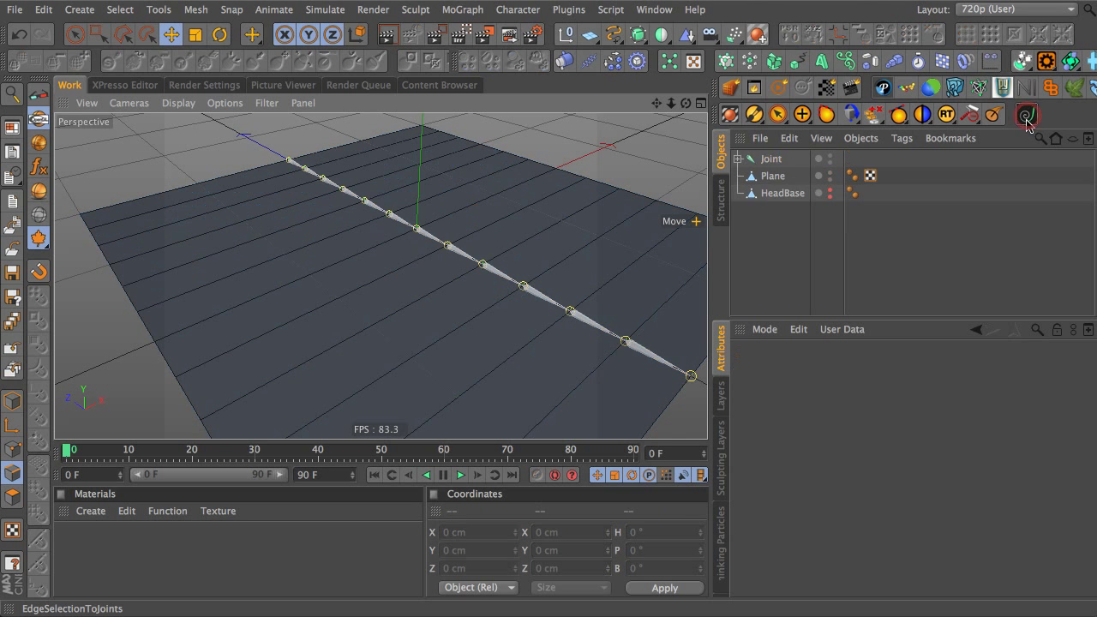
- Select the Joint object with all its children and change to Model mode
click(758, 158)
key(r)
click(771, 158)
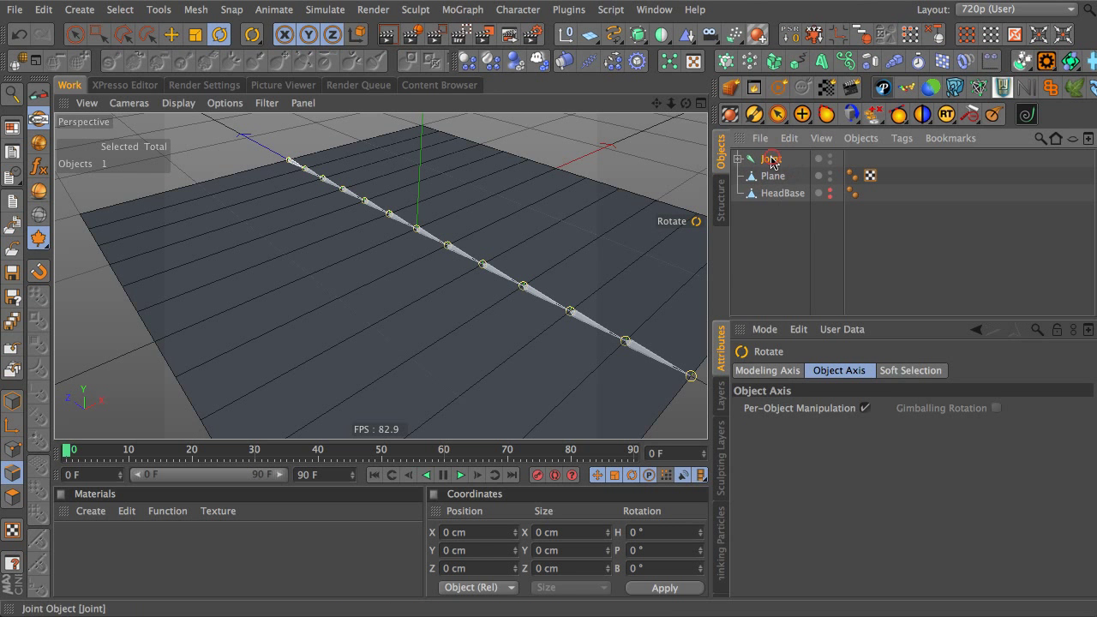
click(784, 194)
click(771, 159)
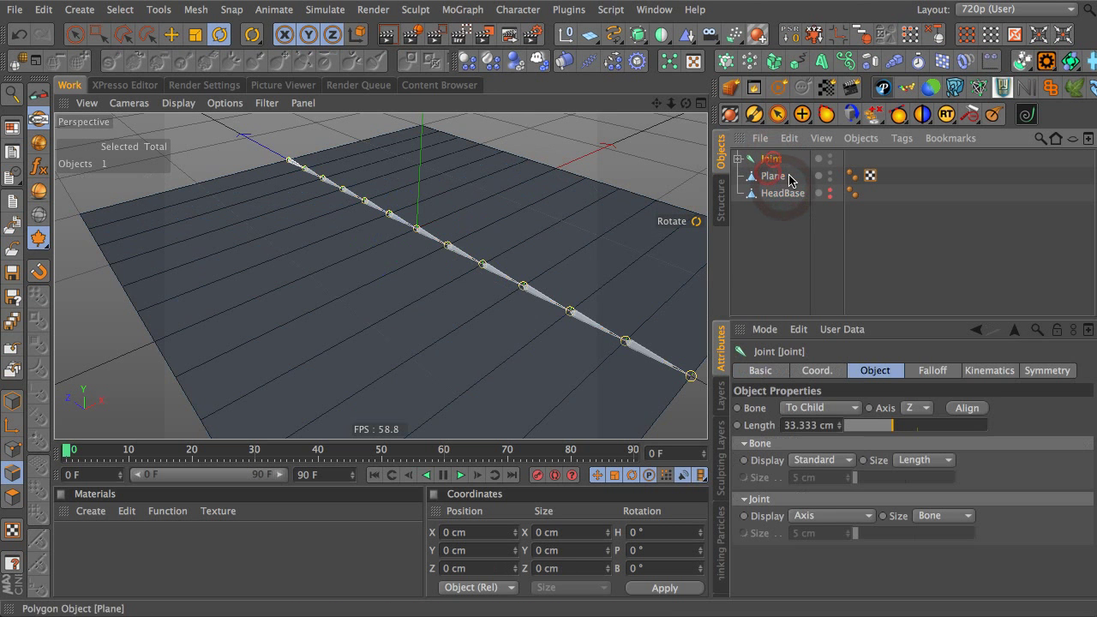
click(864, 36)
click(17, 396)
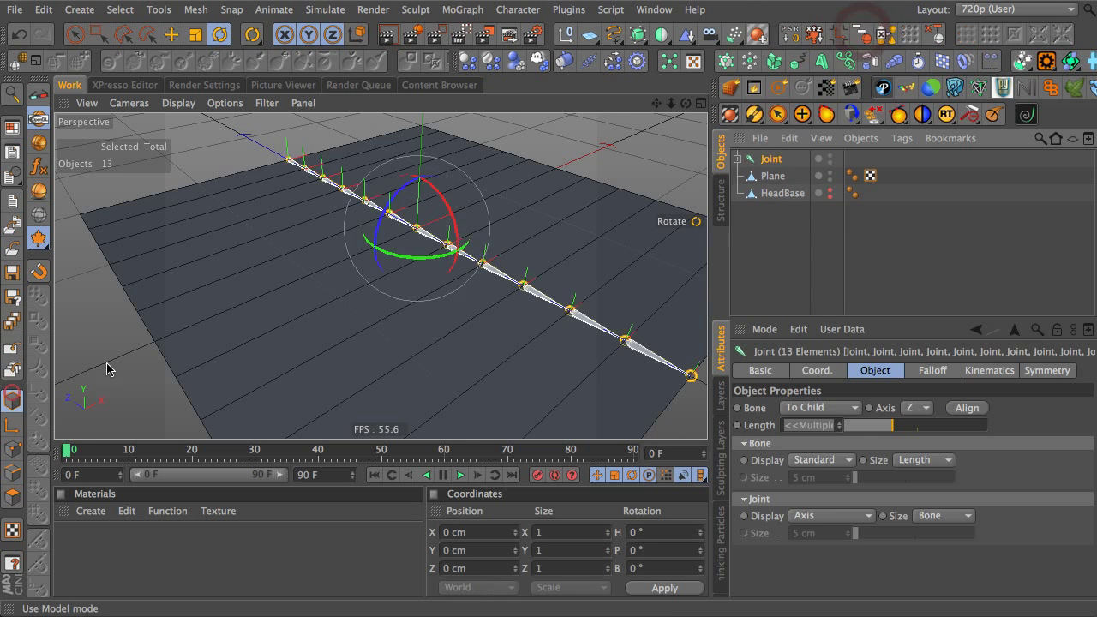
- Bind the Plane to the whole joint chain in Distance mode with 3 joints, 100% falloff and 58% distance
click(776, 160)
click(859, 36)
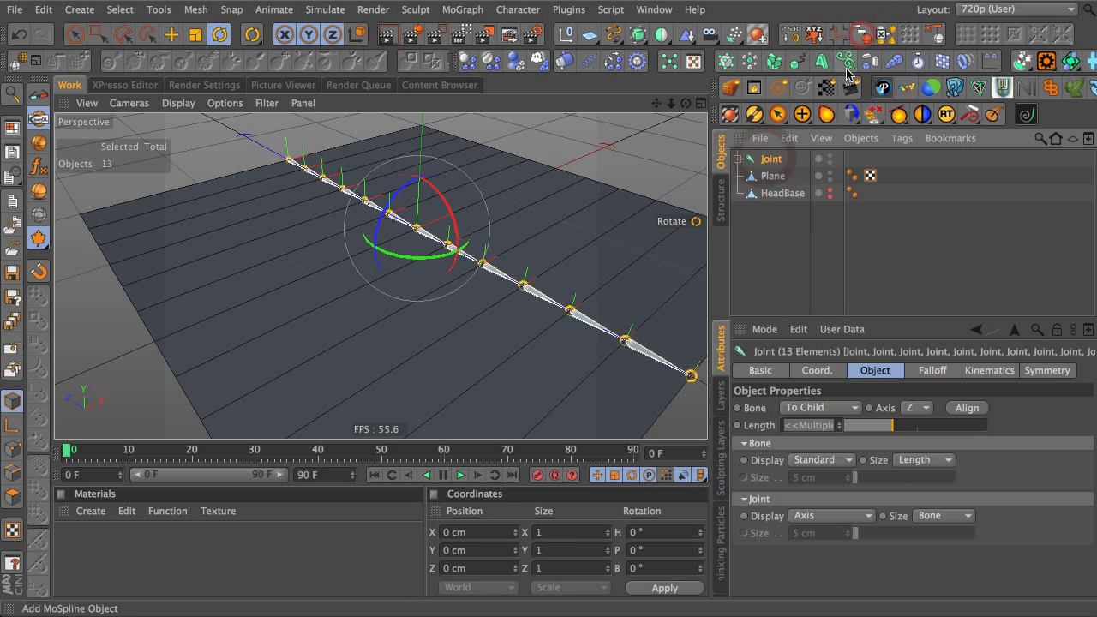
ctrl+click(770, 176)
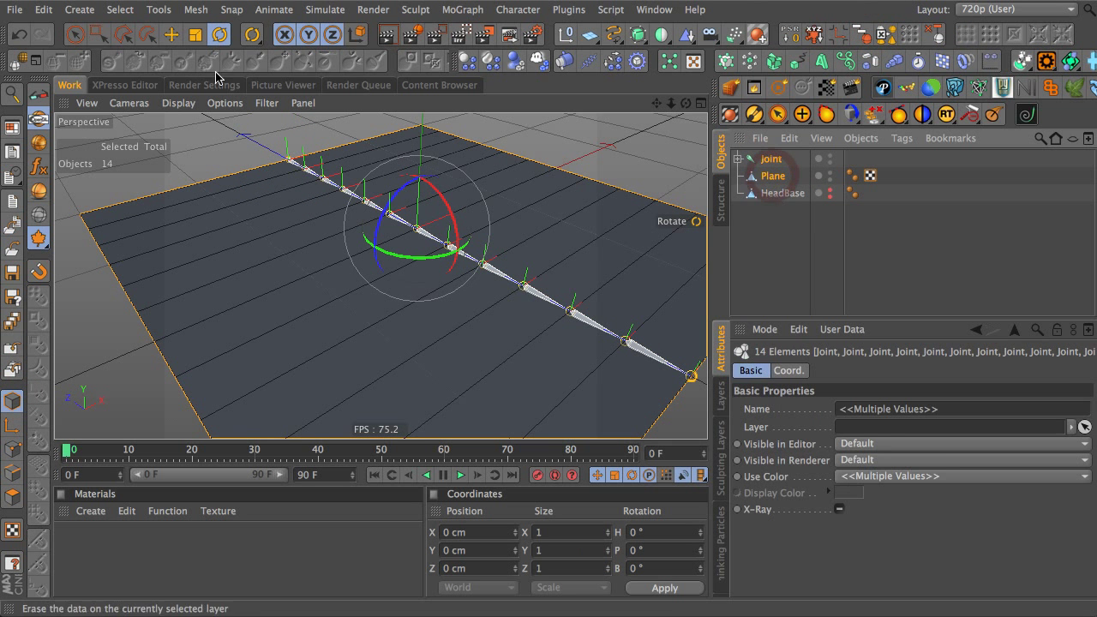
click(415, 9)
mouse_move(540, 53)
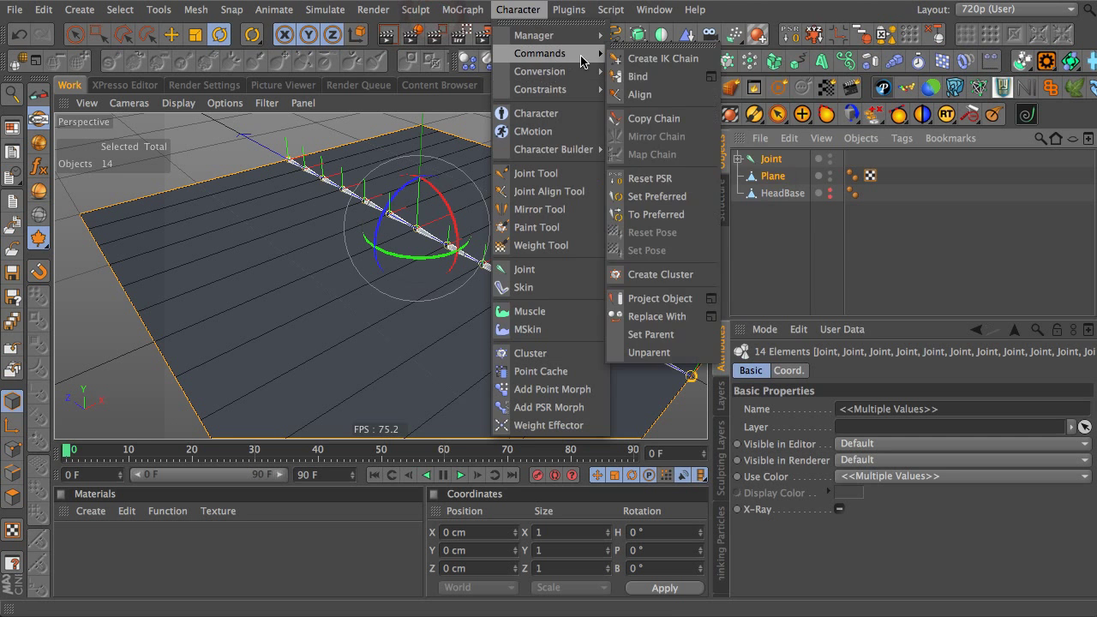
click(711, 78)
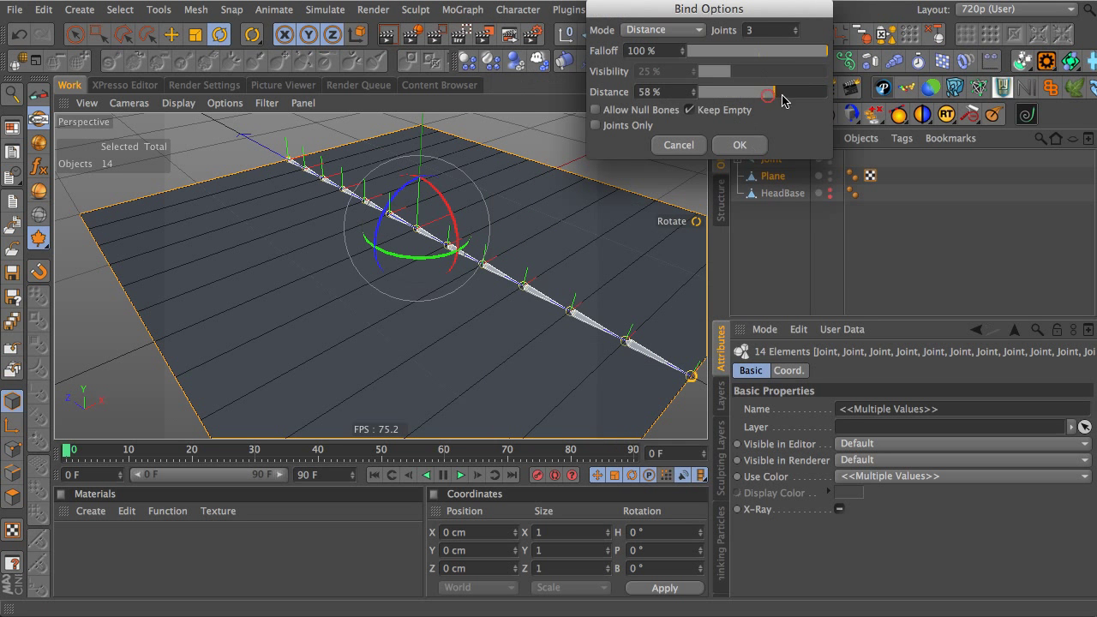
click(739, 145)
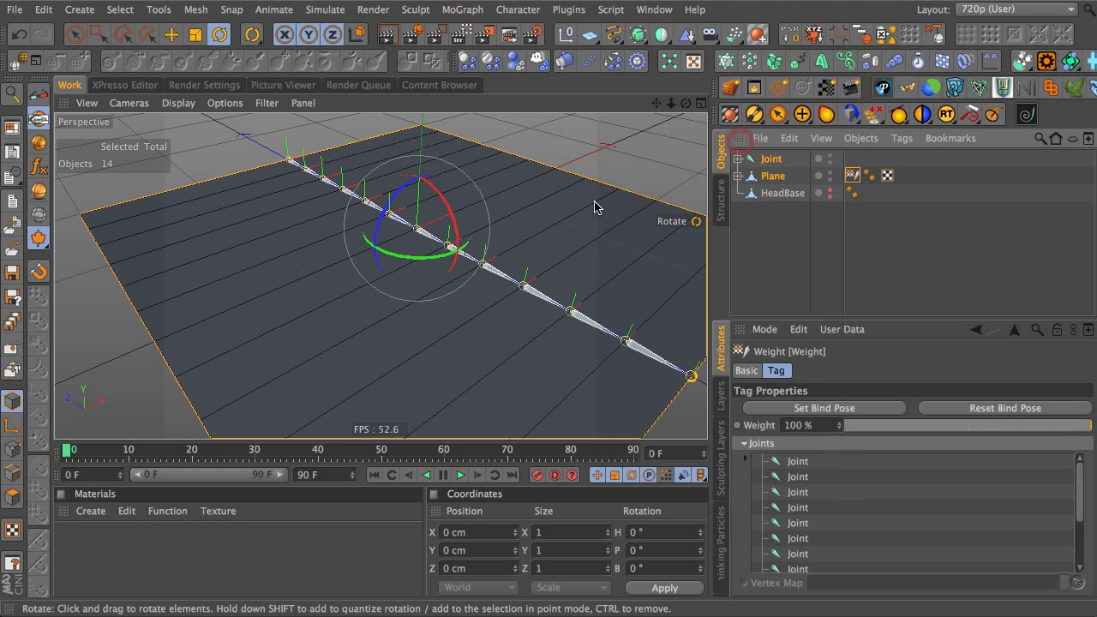
- Try rotating all joints of the chain together to curl and twist the bound Plane
click(773, 175)
click(771, 159)
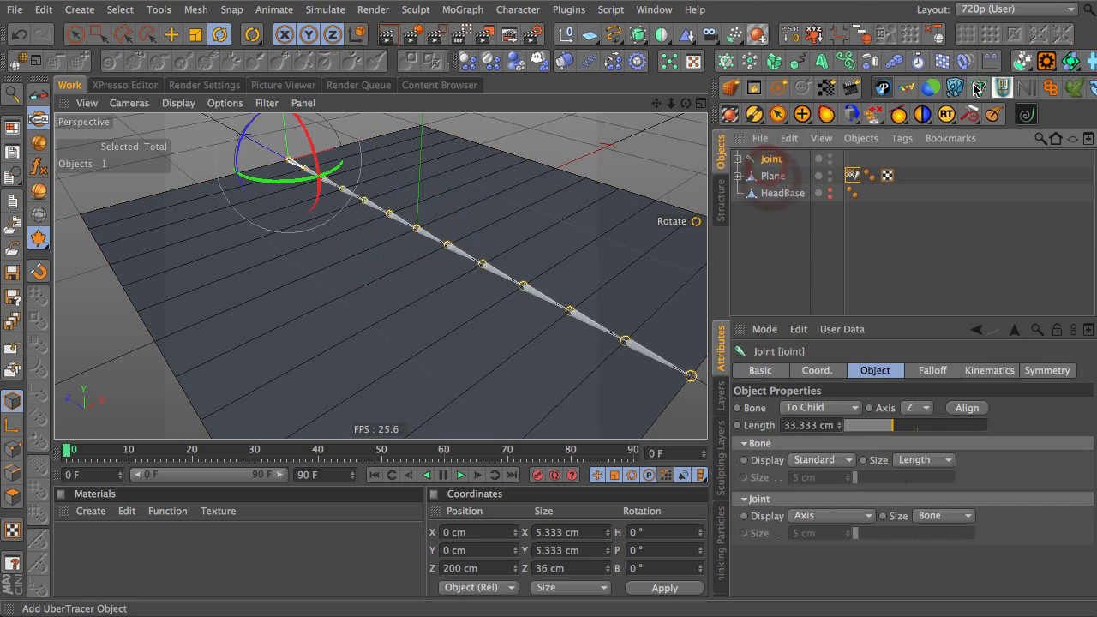
click(863, 35)
key(r)
drag(446, 207, 419, 200)
alt+drag(417, 159, 372, 201)
alt+middle_drag(381, 276, 502, 362)
drag(493, 247, 463, 247)
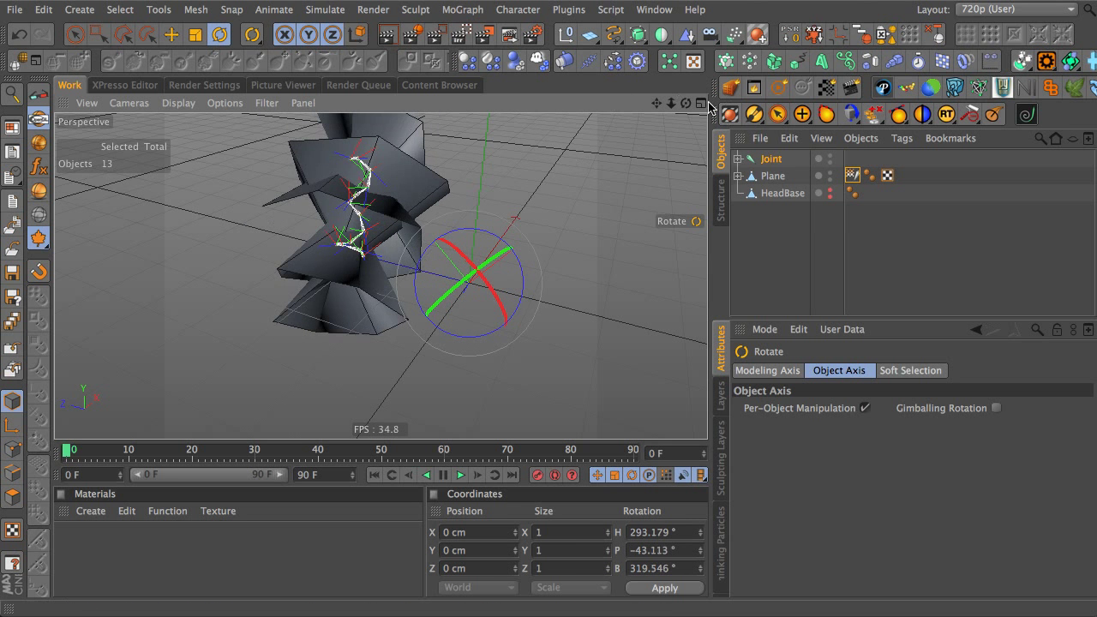
- Try smoothing the Plane under a HyperNURBS and rotating the whole joint chain again
click(772, 176)
alt+click(637, 34)
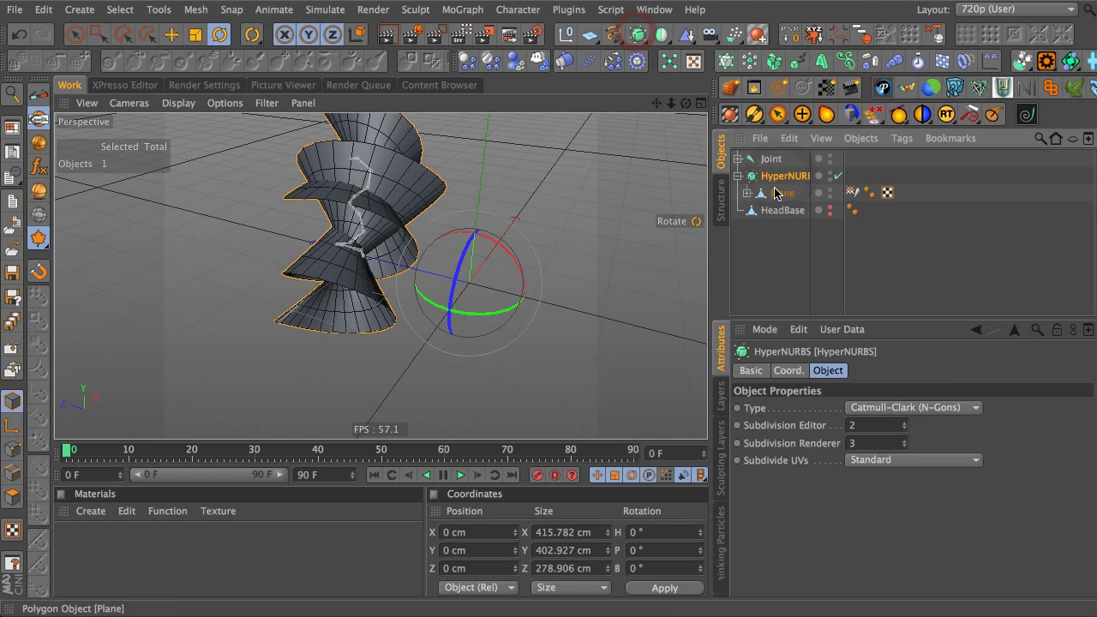
click(776, 160)
drag(393, 246, 710, 183)
key(super+z)
click(862, 36)
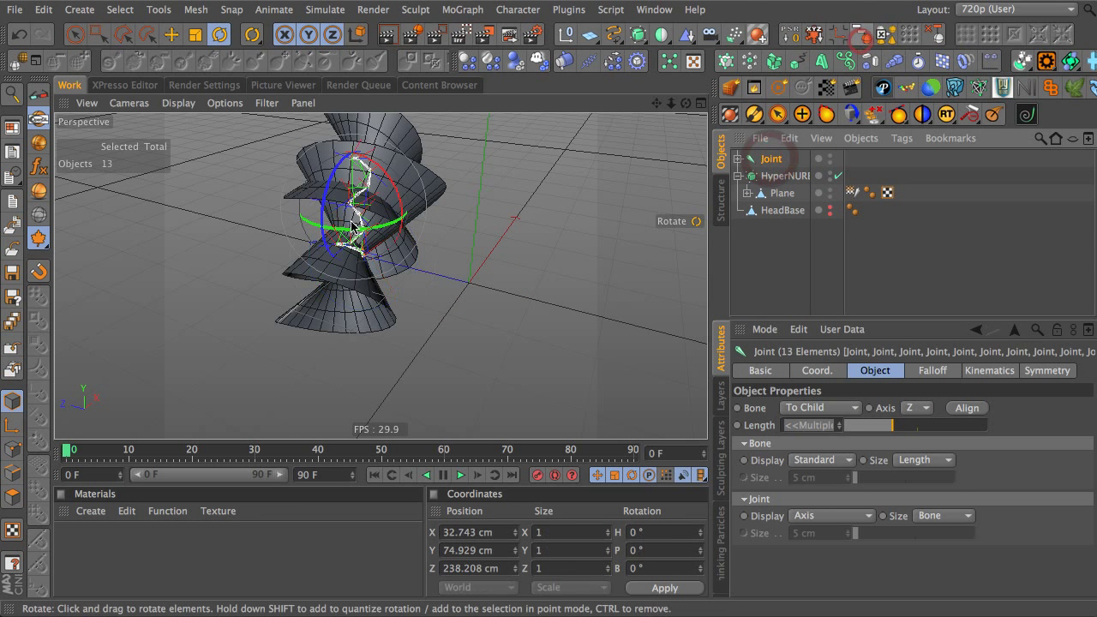
drag(348, 198, 486, 127)
- Undo the joint rotations and the HyperNURBS back to the flat bound Plane, and select the Plane
key(super+z)
key(super+z)
key(super+z)
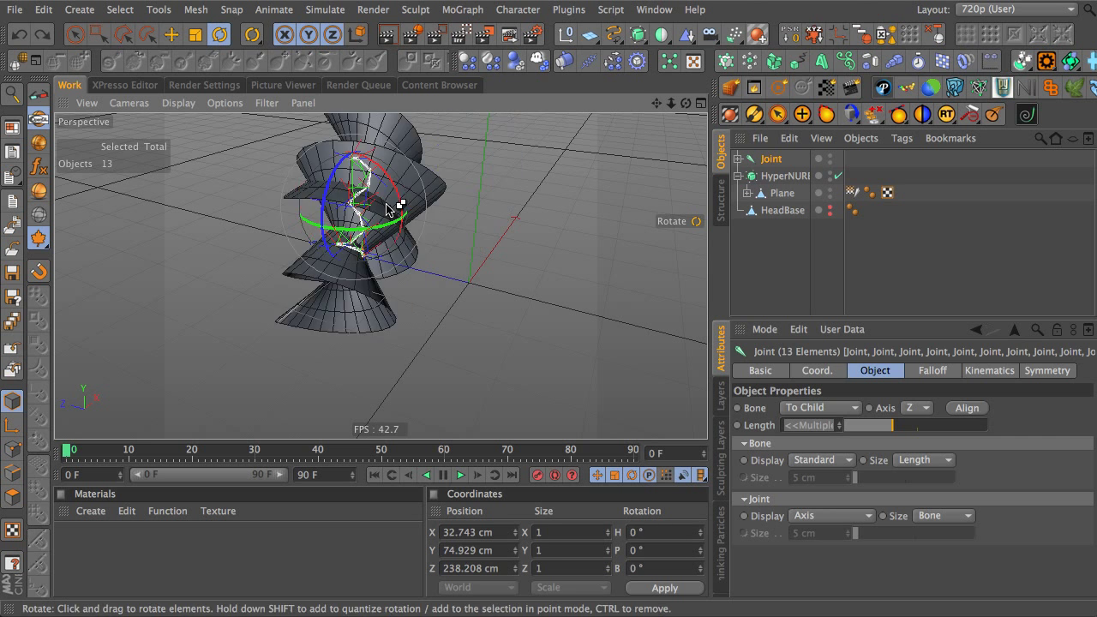
key(super+z)
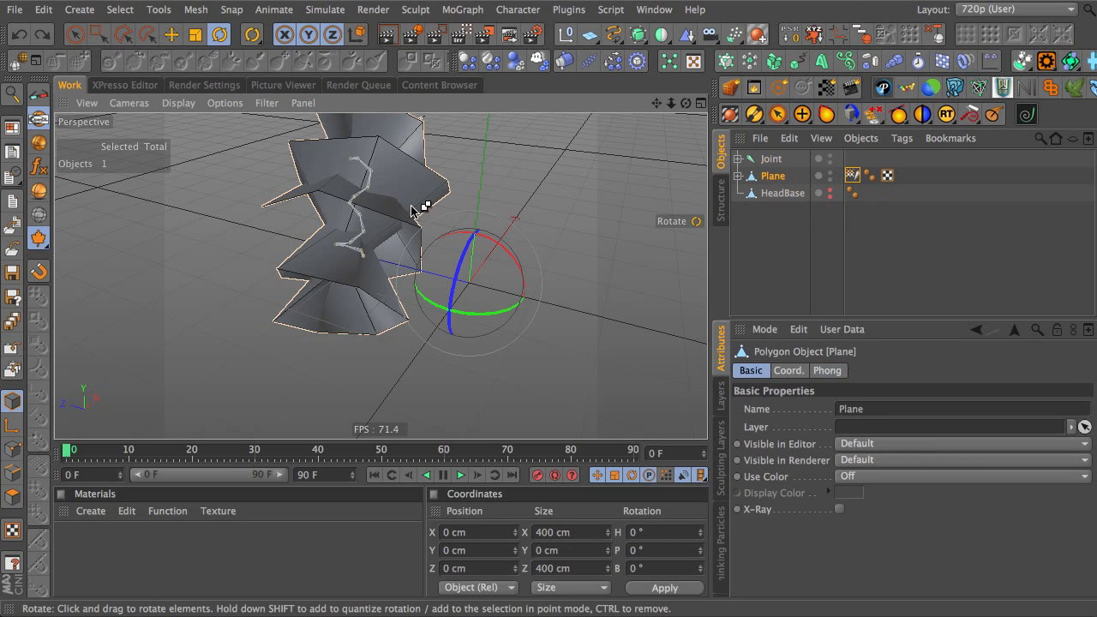
key(super+z)
key(super+z)
key(super+z)
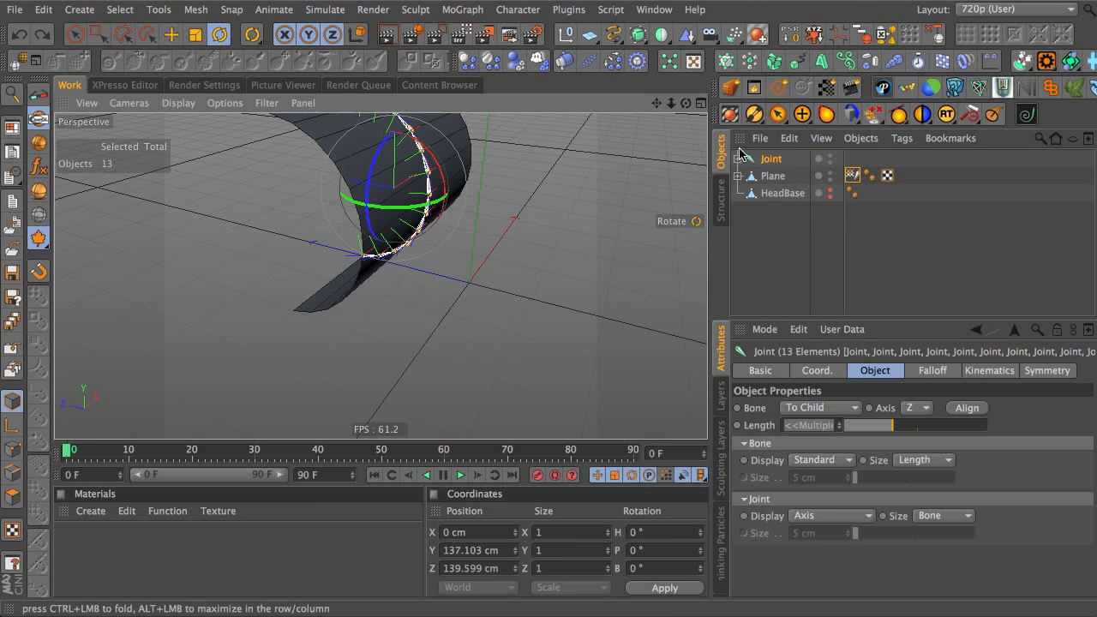
key(super+z)
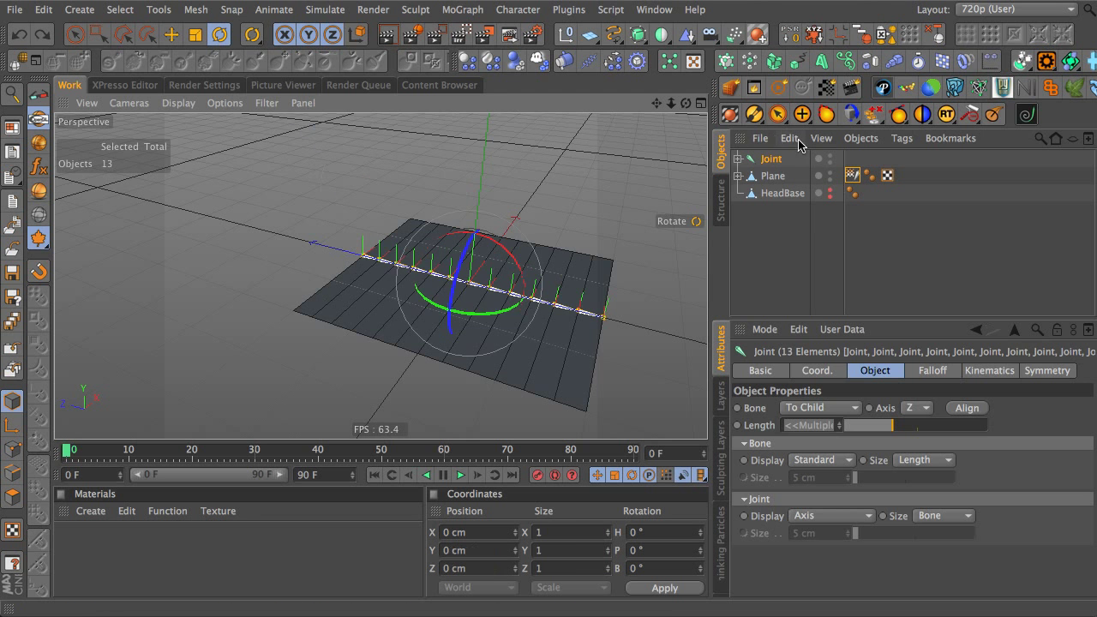
click(790, 176)
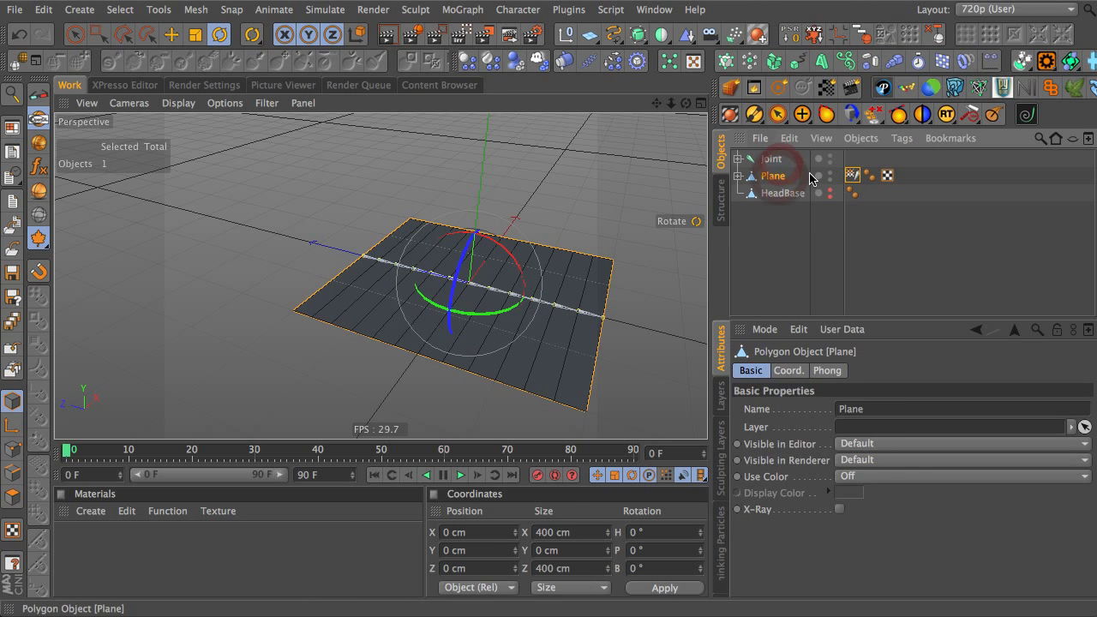
- Delete the Plane and its joint chain, and make HeadBase visible and selected
key(Delete)
click(758, 159)
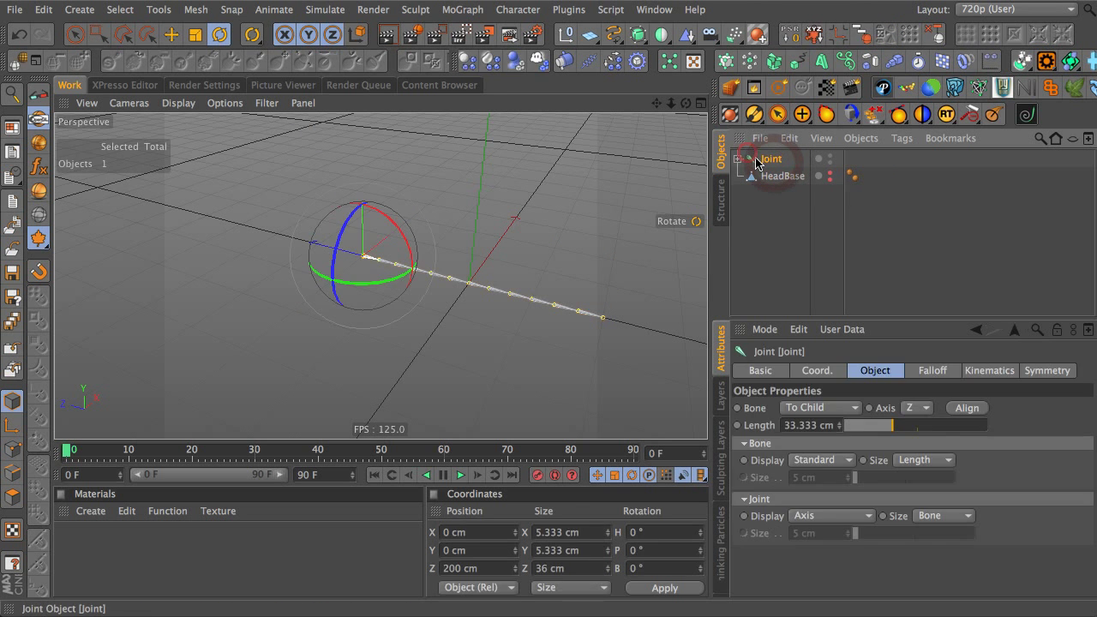
key(Delete)
click(829, 162)
click(782, 163)
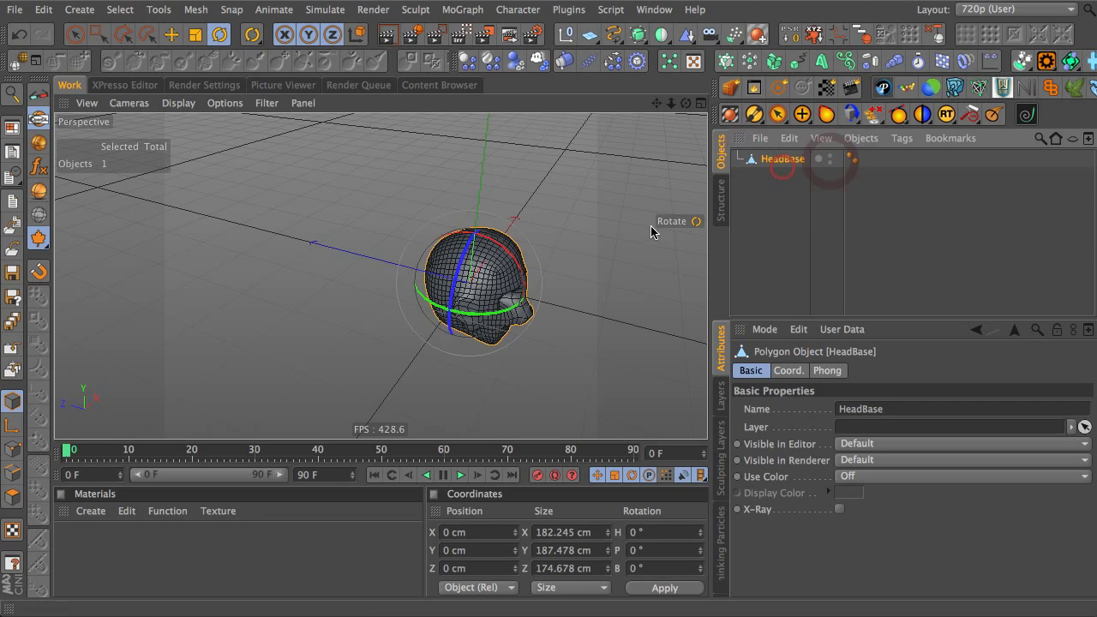
- Try adding a single Joint object and moving it by hand to HeadBase's brow
alt+right_drag(543, 246, 600, 240)
alt+drag(525, 303, 378, 181)
alt+right_drag(481, 223, 615, 198)
alt+middle_drag(501, 228, 475, 139)
alt+drag(502, 172, 313, 190)
click(509, 8)
mouse_move(454, 17)
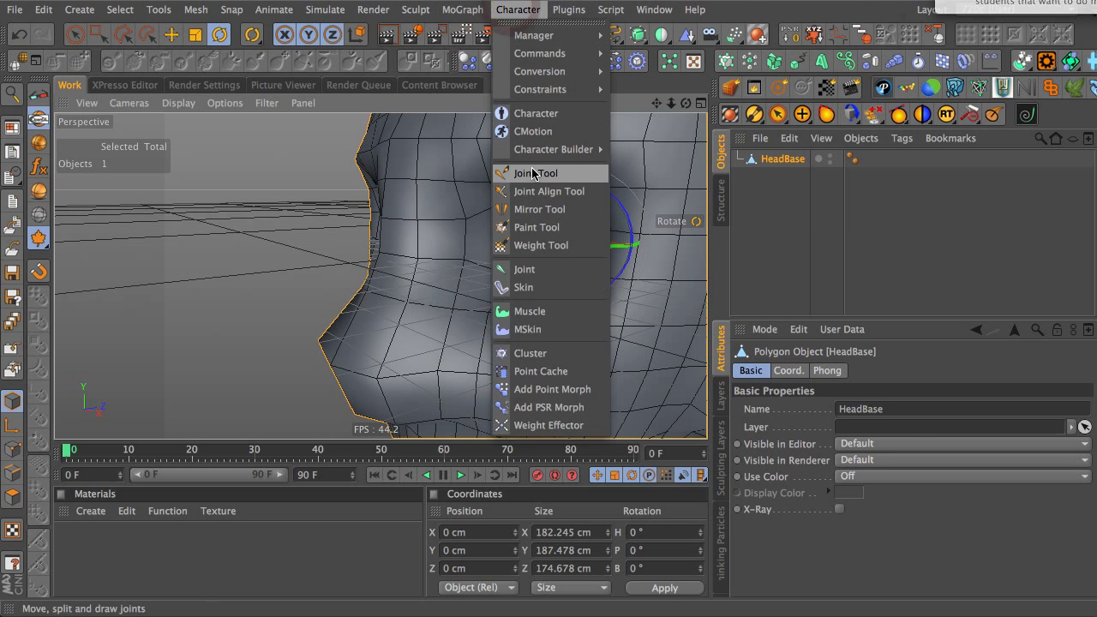
click(533, 273)
key(e)
drag(623, 234, 414, 236)
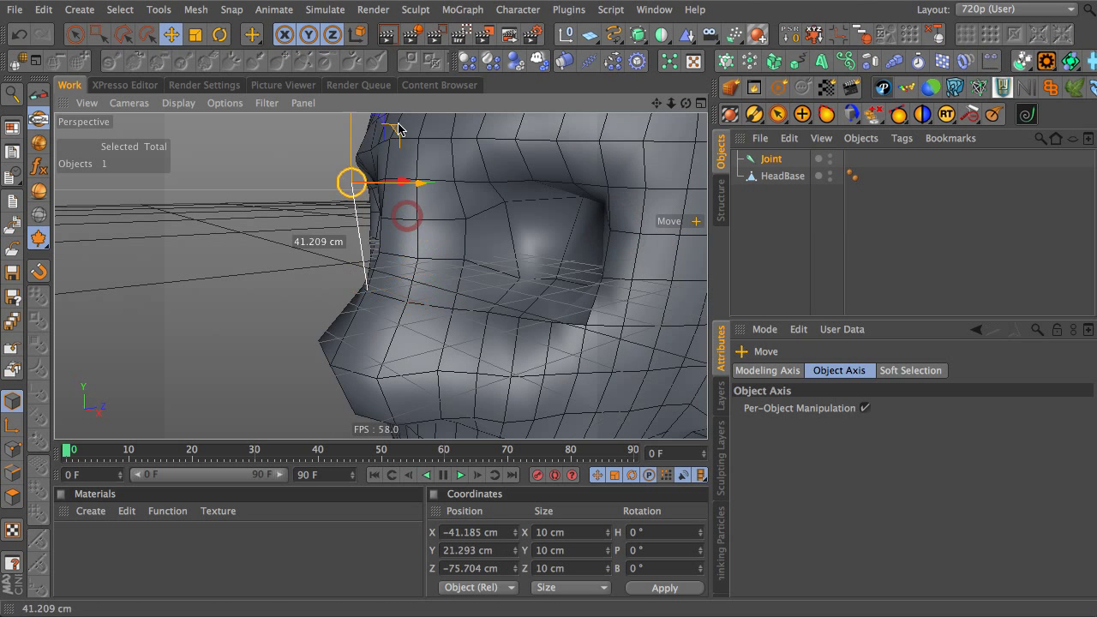
- Try enabling vertex snapping and snapping the single joint to the brow vertices above HeadBase's eye
click(13, 448)
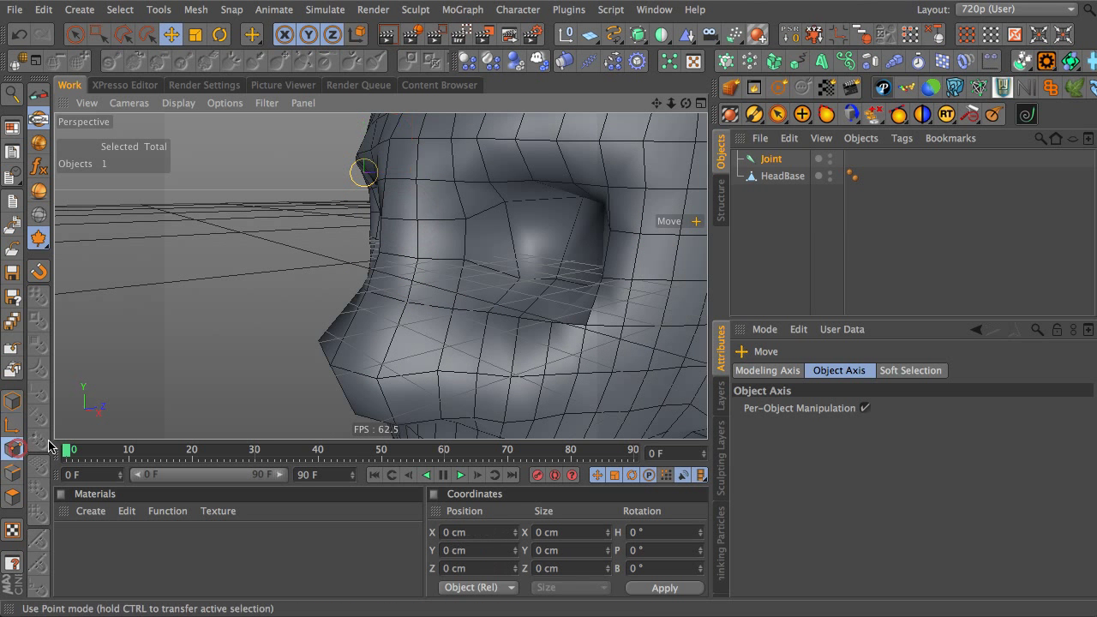
click(13, 402)
alt+drag(413, 160, 699, 173)
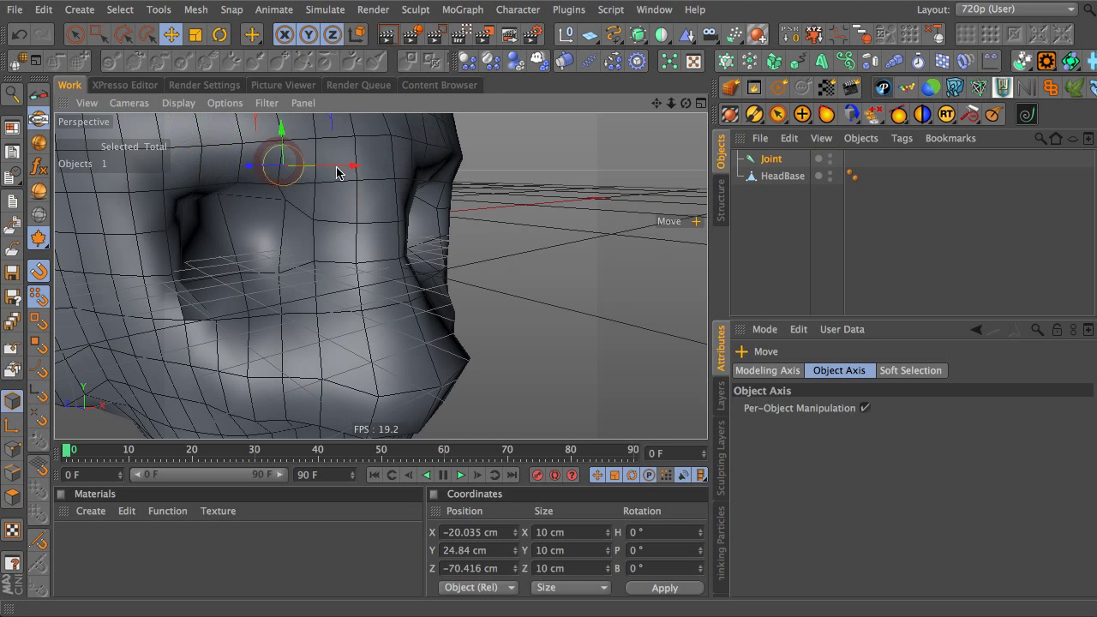
drag(374, 155, 382, 158)
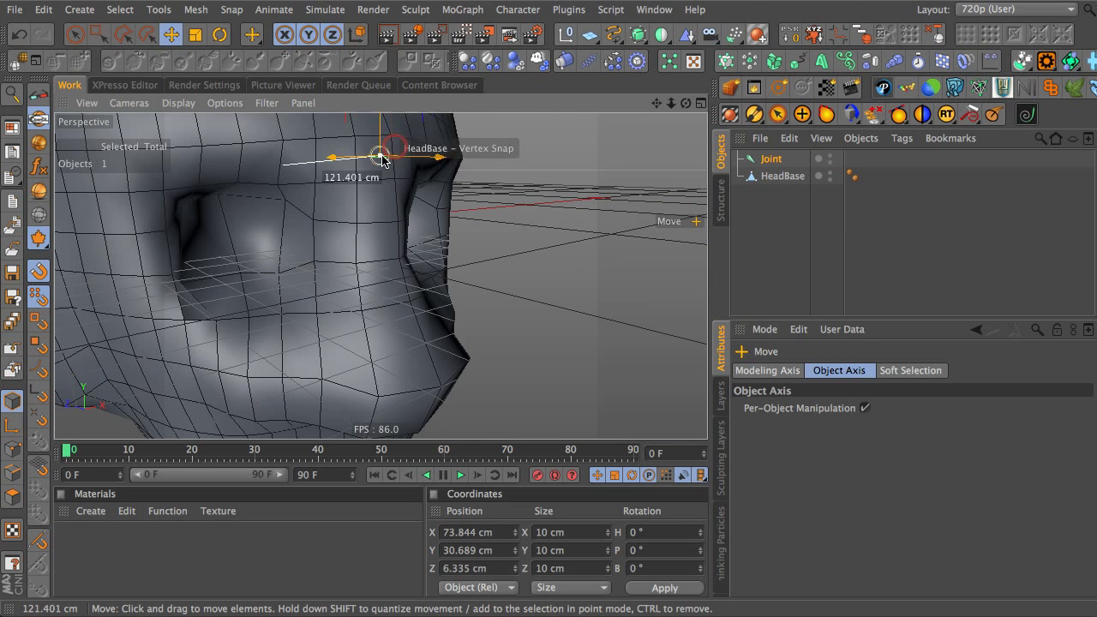
drag(312, 189, 283, 143)
- Try repositioning the single joint on HeadBase's brow vertices, checking it from several angles, and delete the joint
alt+drag(343, 167, 137, 144)
alt+right_drag(299, 134, 402, 117)
alt+drag(402, 116, 724, 271)
alt+right_drag(448, 275, 629, 269)
drag(522, 253, 439, 298)
alt+middle_drag(571, 212, 389, 245)
alt+drag(424, 307, 390, 287)
drag(388, 274, 424, 238)
alt+right_drag(424, 238, 232, 308)
alt+drag(326, 259, 443, 240)
alt+right_drag(443, 239, 333, 307)
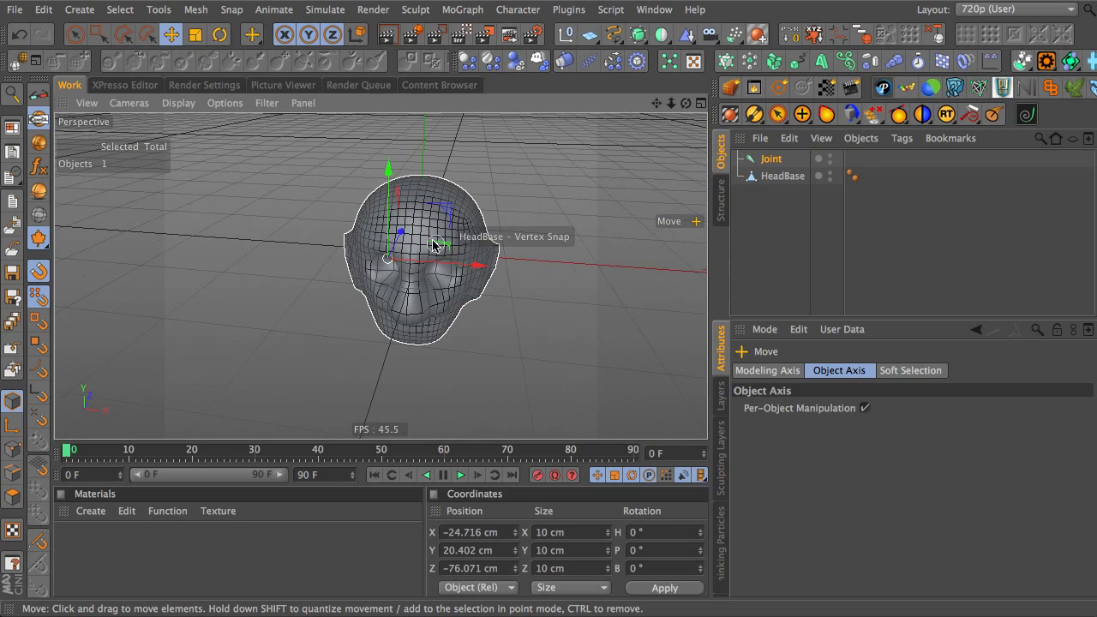
alt+drag(331, 279, 454, 144)
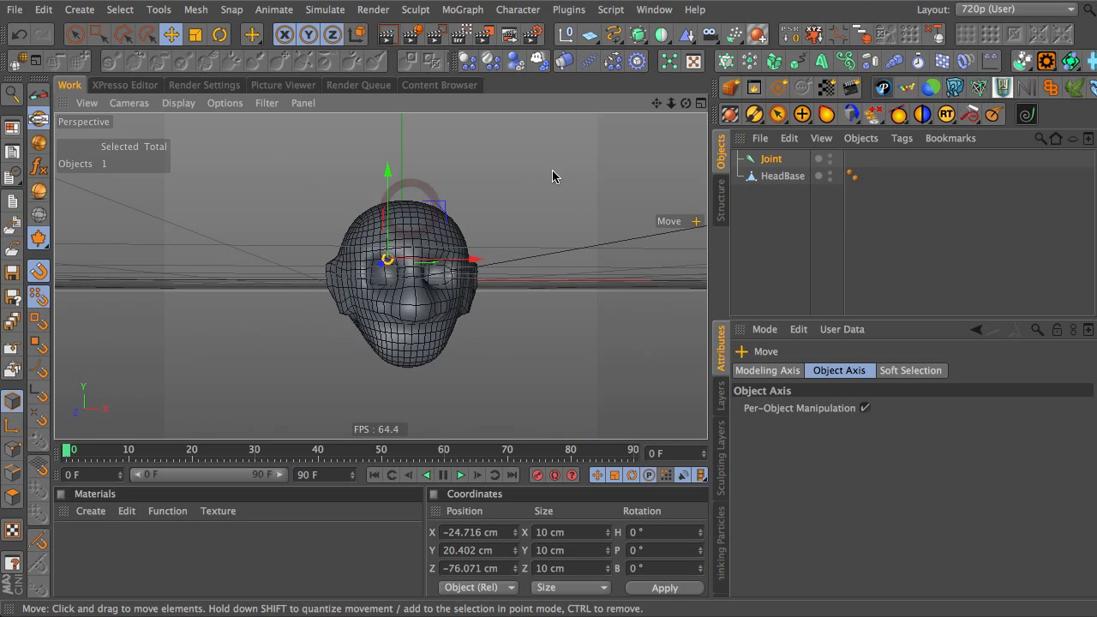
key(Delete)
- Select the row of six edges along HeadBase's left brow and create a joint chain from them
click(14, 471)
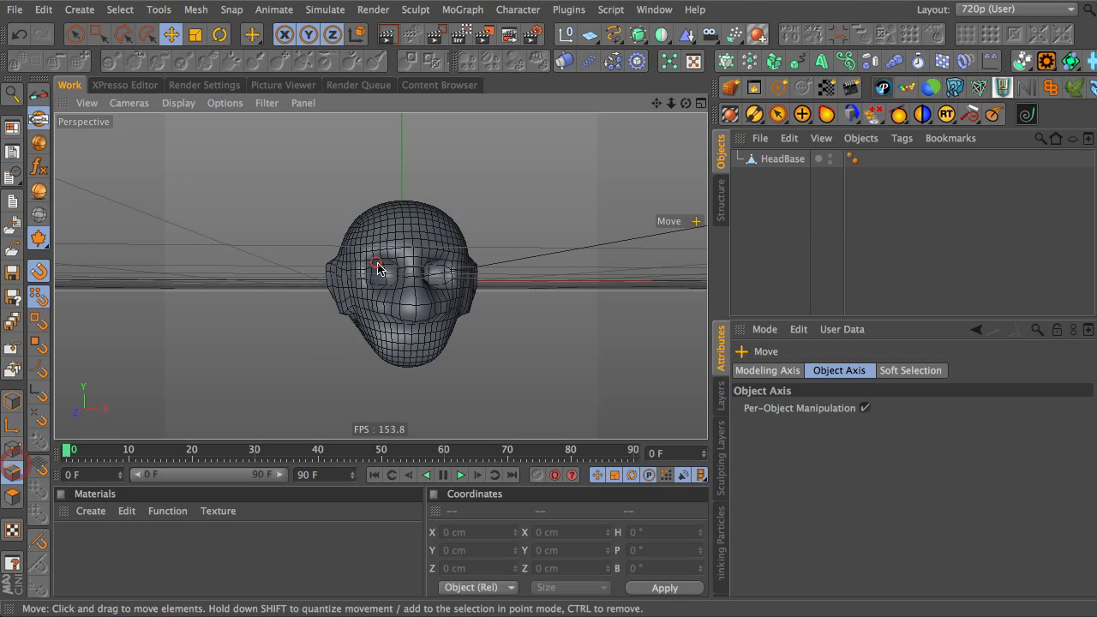
alt+right_drag(375, 262, 593, 237)
alt+right_drag(288, 301, 387, 262)
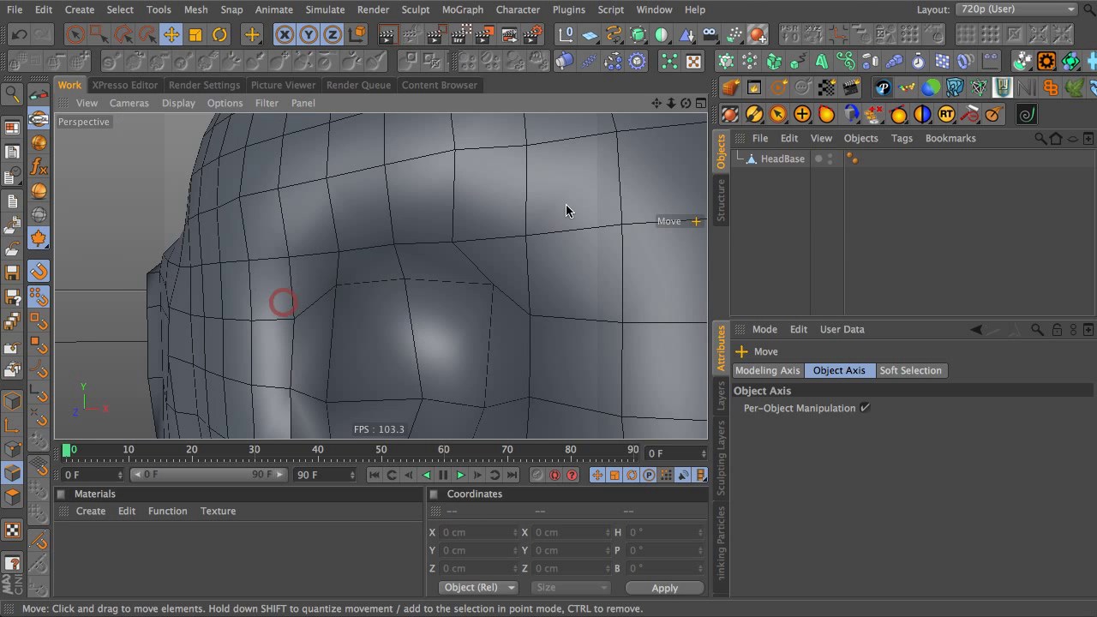
click(801, 160)
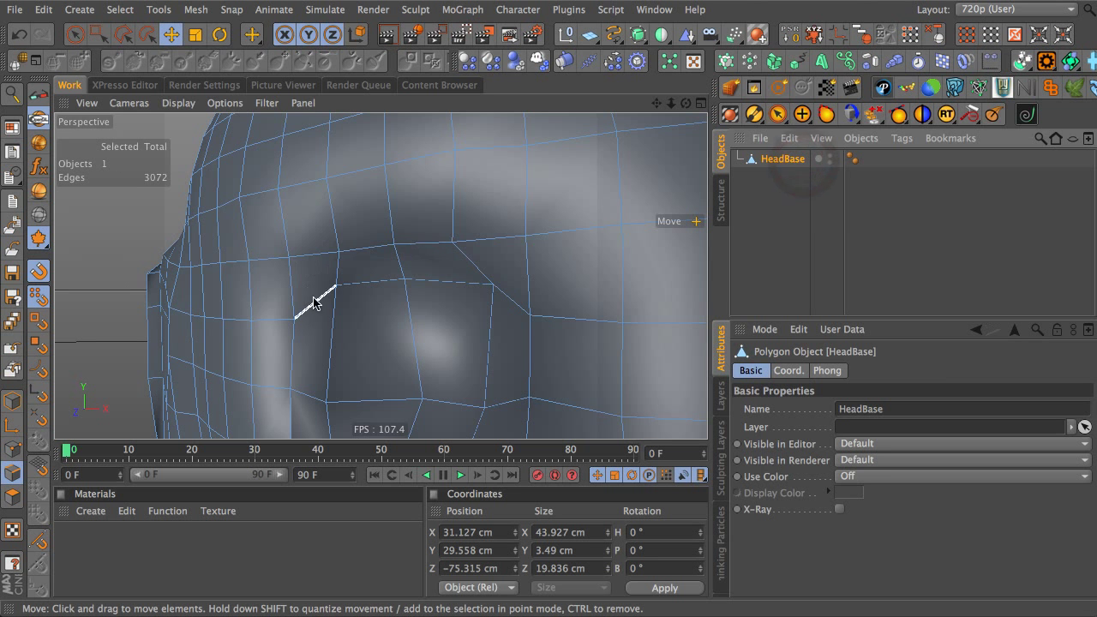
mouse_move(409, 248)
alt+mouse_down()
mouse_move(277, 264)
mouse_move(408, 248)
alt+mouse_up()
alt+middle_drag(412, 234, 67, 245)
alt+drag(416, 166, 396, 187)
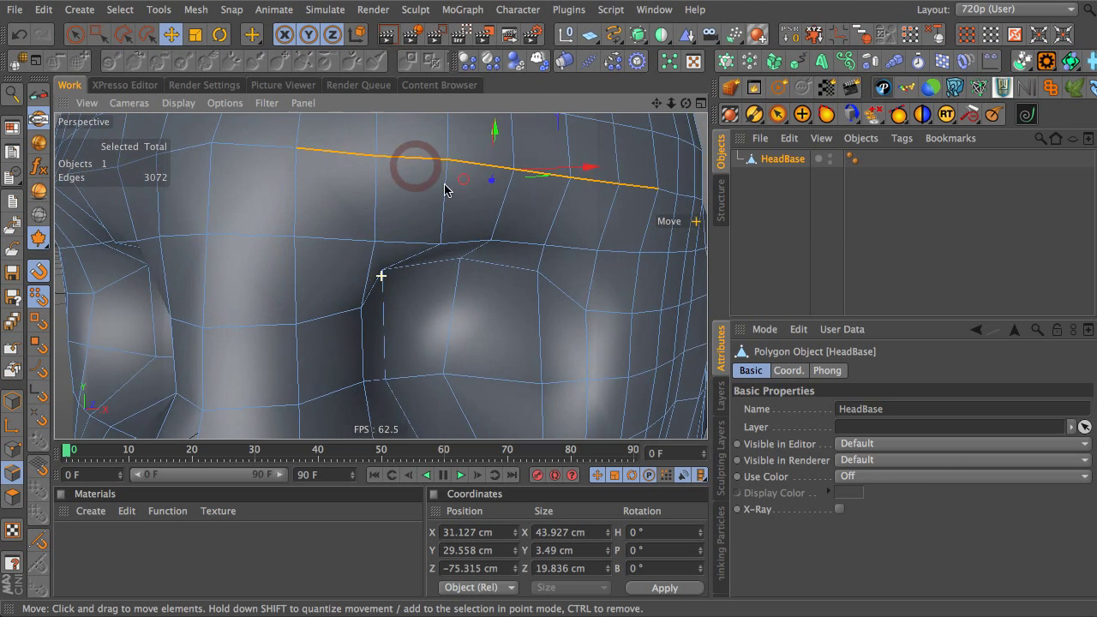
alt+middle_drag(463, 178, 417, 237)
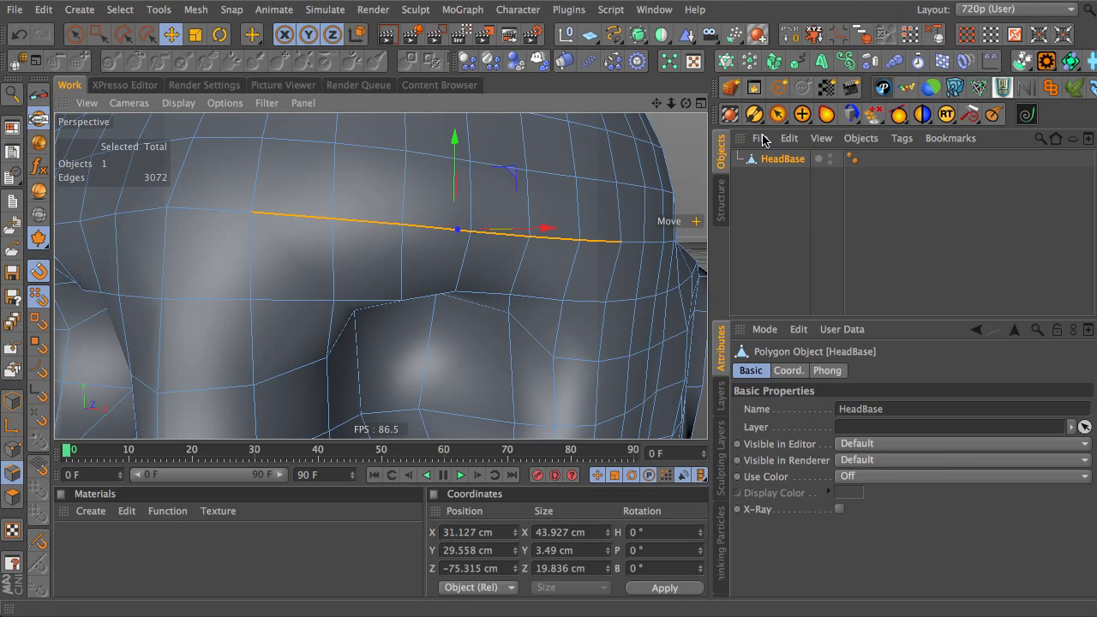
click(1028, 116)
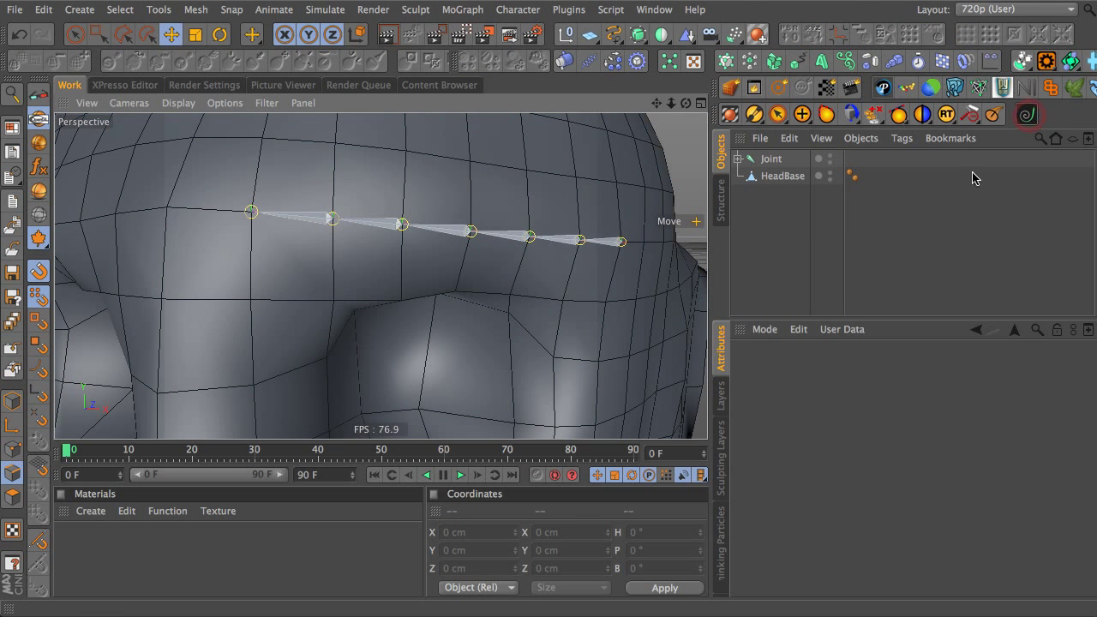
- Expand the hierarchy of the new brow joint chain into separate, unparented joints
click(754, 157)
click(845, 60)
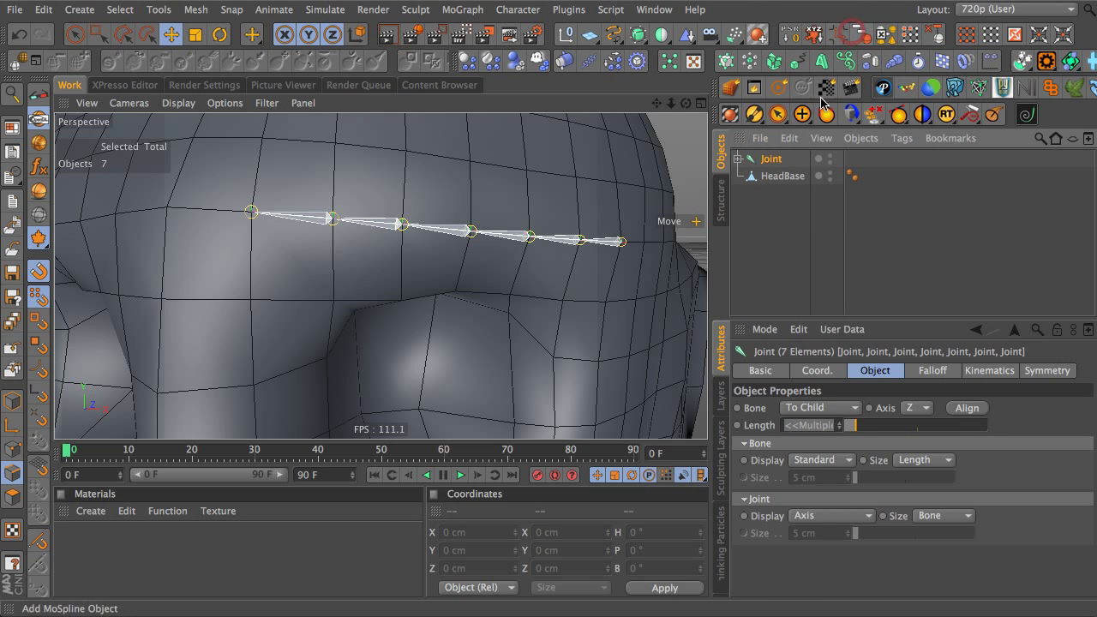
right_click(774, 165)
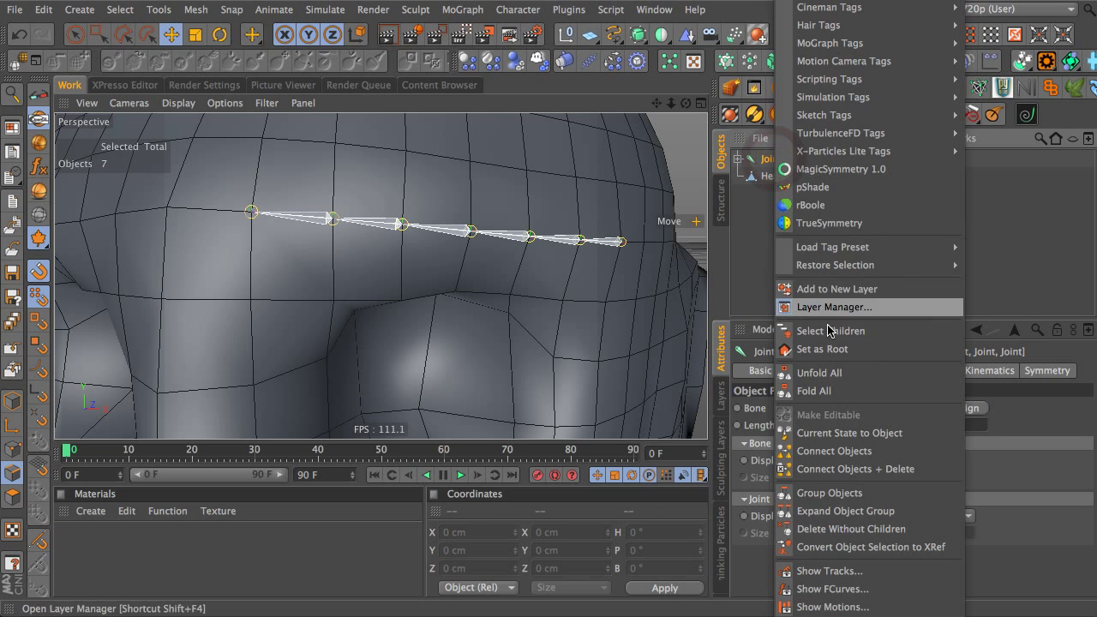
click(833, 511)
- Group the separate brow joints under a null and name it L_Eye_Brow
key(alt+g)
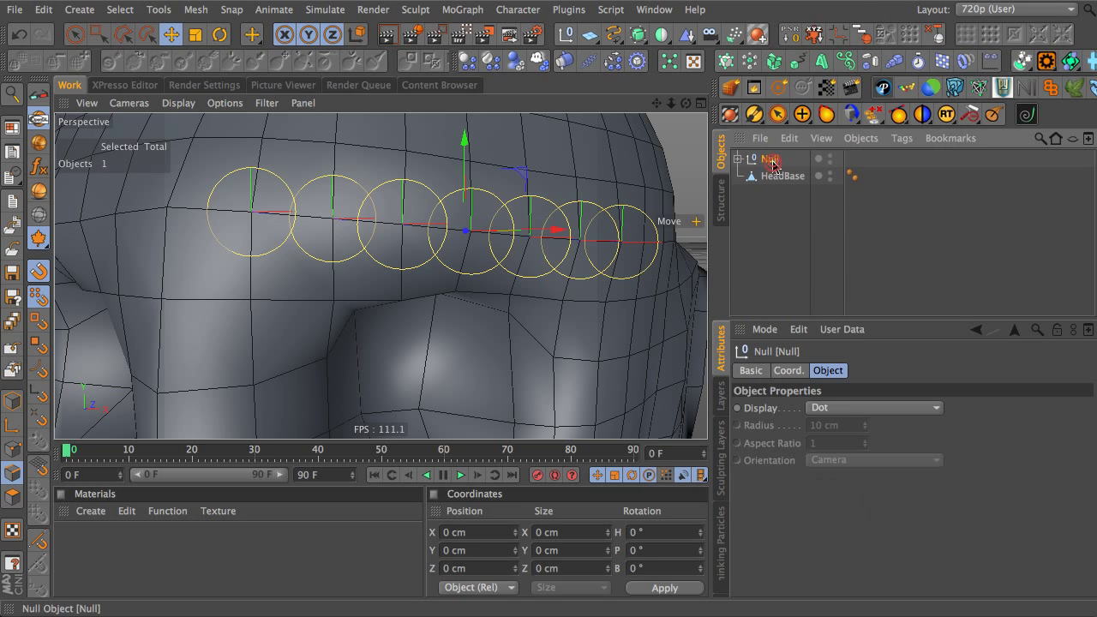
double_click(772, 159)
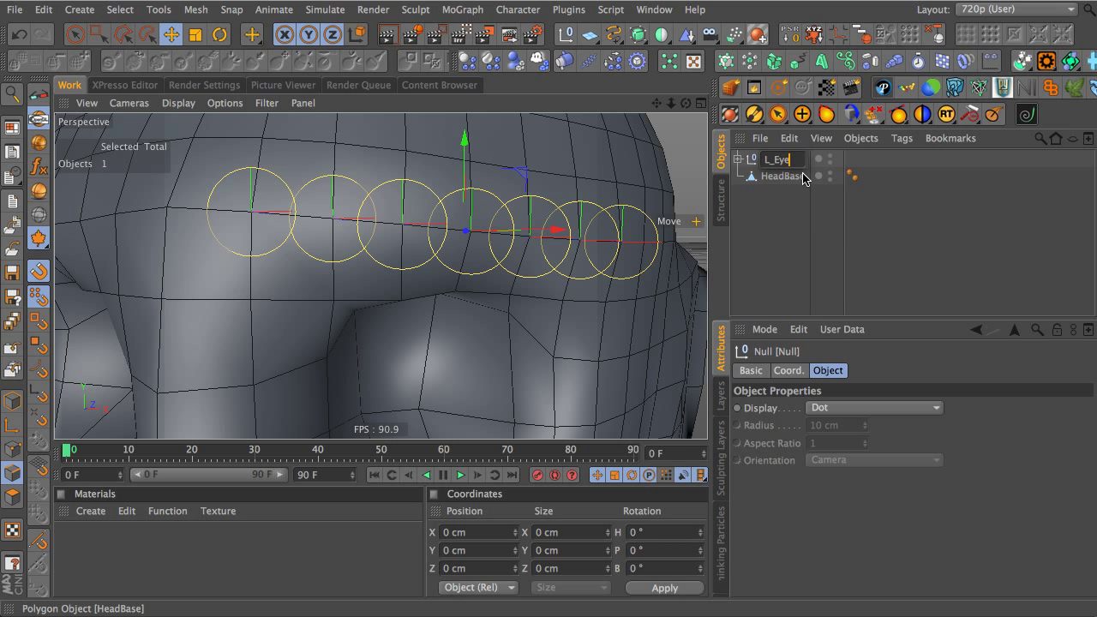
text(L_Eye_Brow)
key(Return)
- Bind HeadBase to all seven L_Eye_Brow joints in Distance mode with 3 joints, 100% falloff and 50% distance
click(736, 159)
click(780, 176)
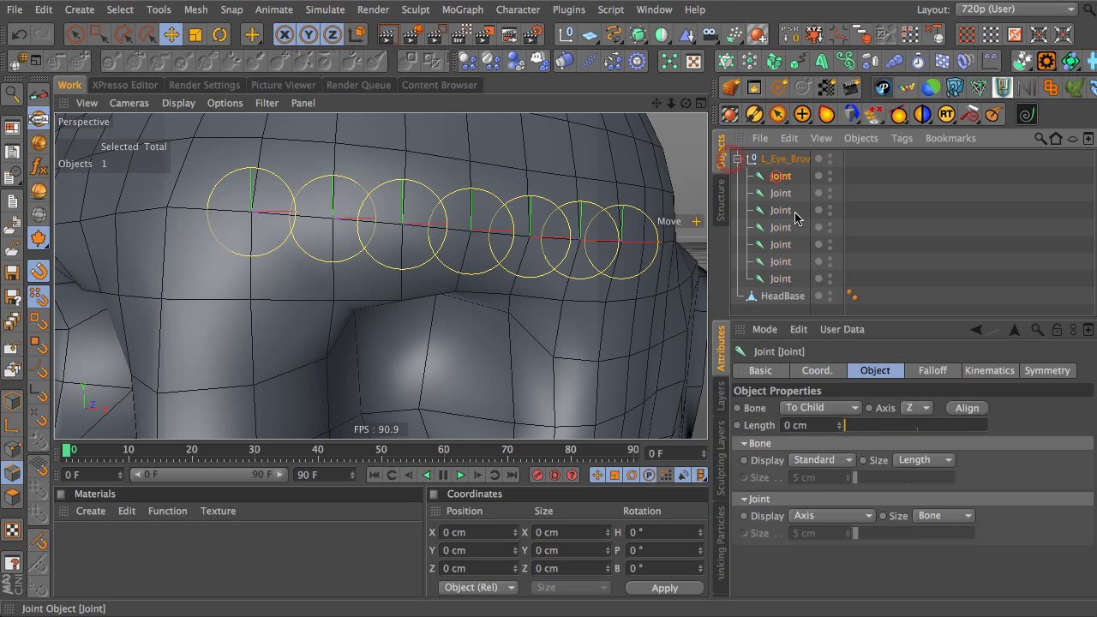
shift+click(780, 261)
shift+click(787, 300)
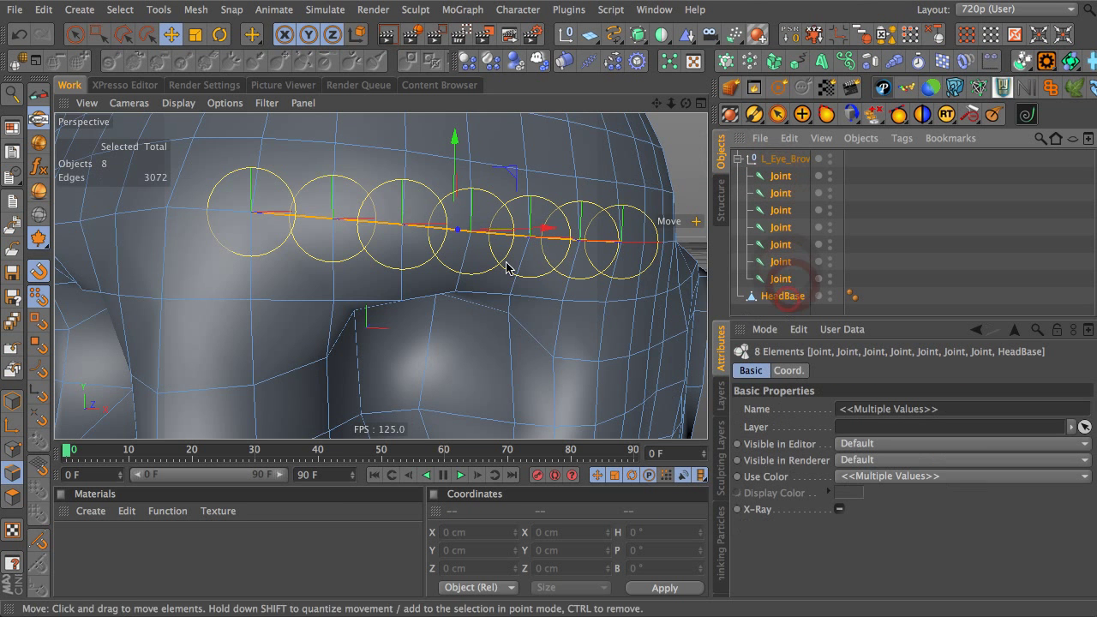
click(12, 401)
click(455, 9)
mouse_move(600, 55)
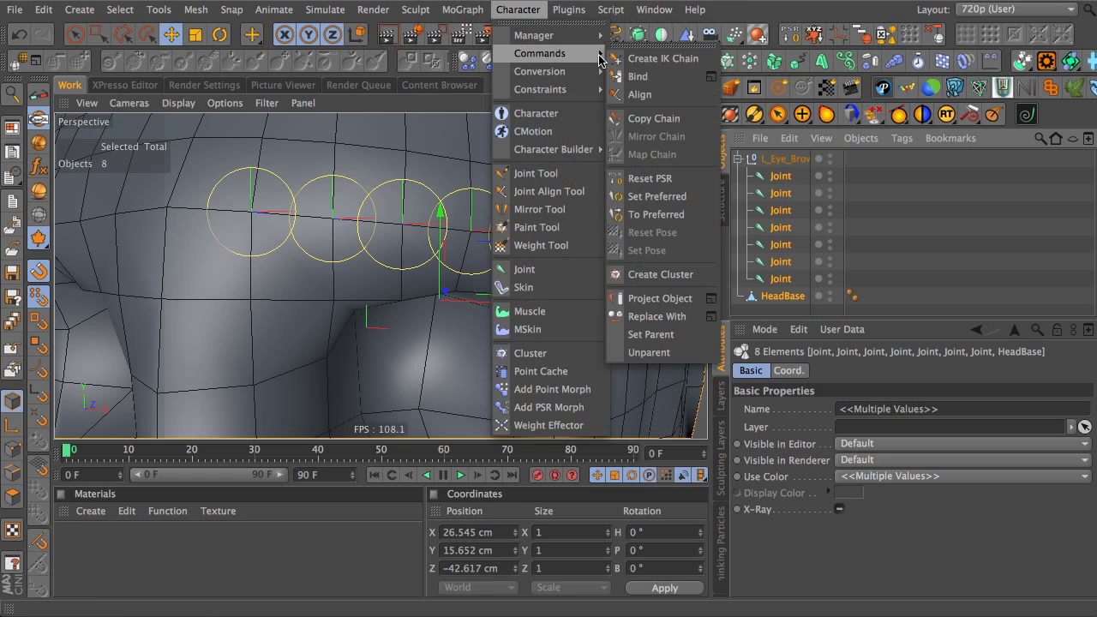
click(710, 76)
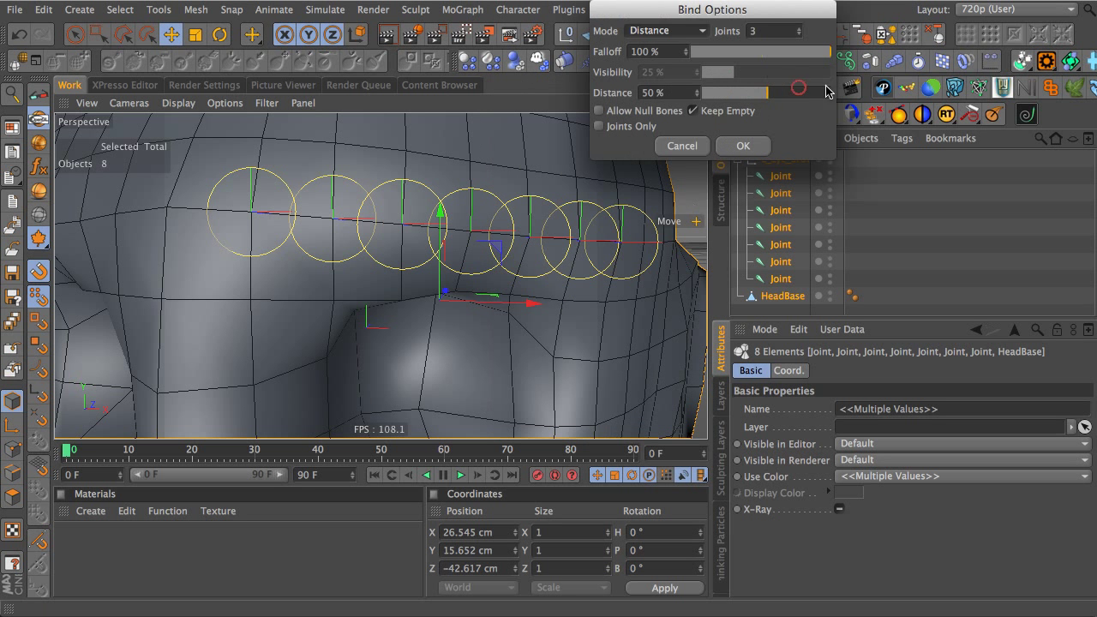
click(742, 146)
- Try moving the second joint from the brow's outer end with snapping on, undoing each move
click(911, 192)
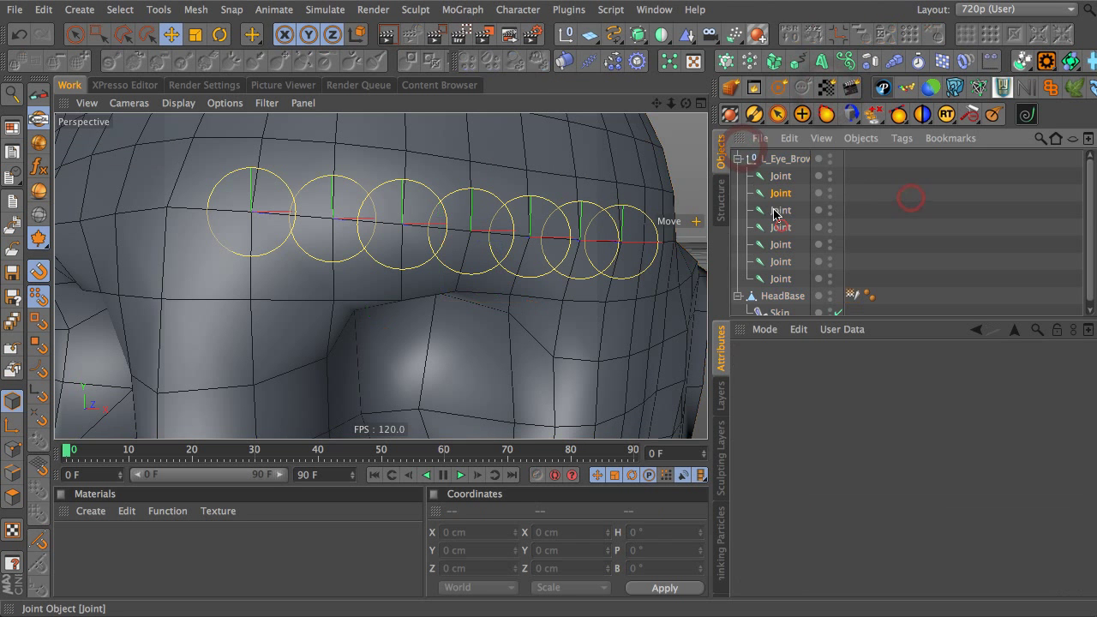
click(591, 239)
drag(582, 163, 591, 130)
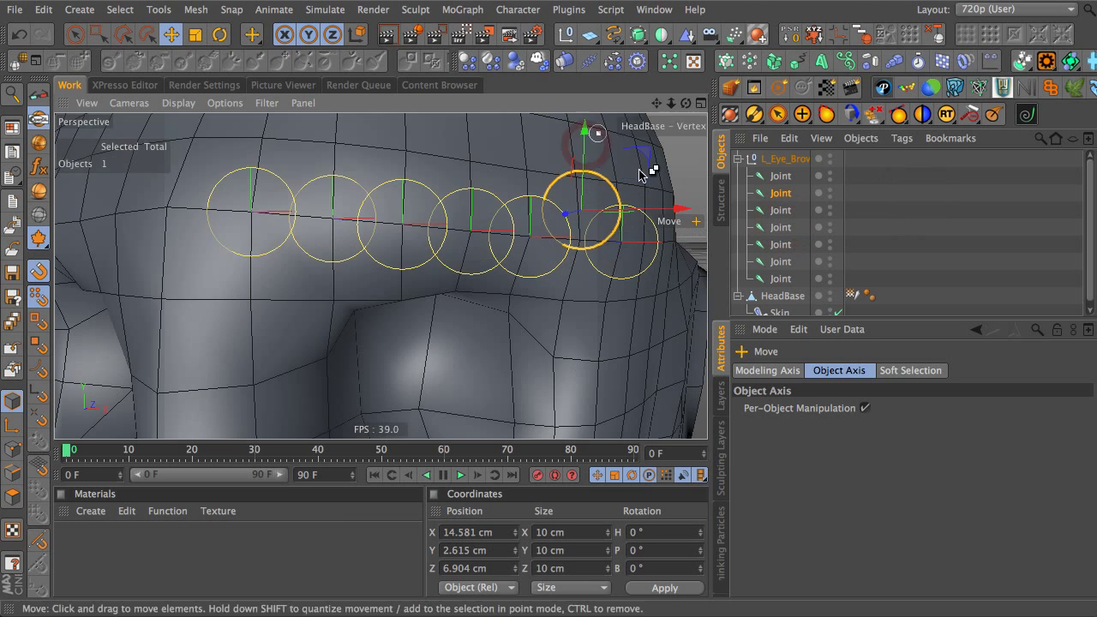
key(super+z)
alt+drag(555, 240, 334, 358)
drag(632, 191, 541, 221)
key(super+z)
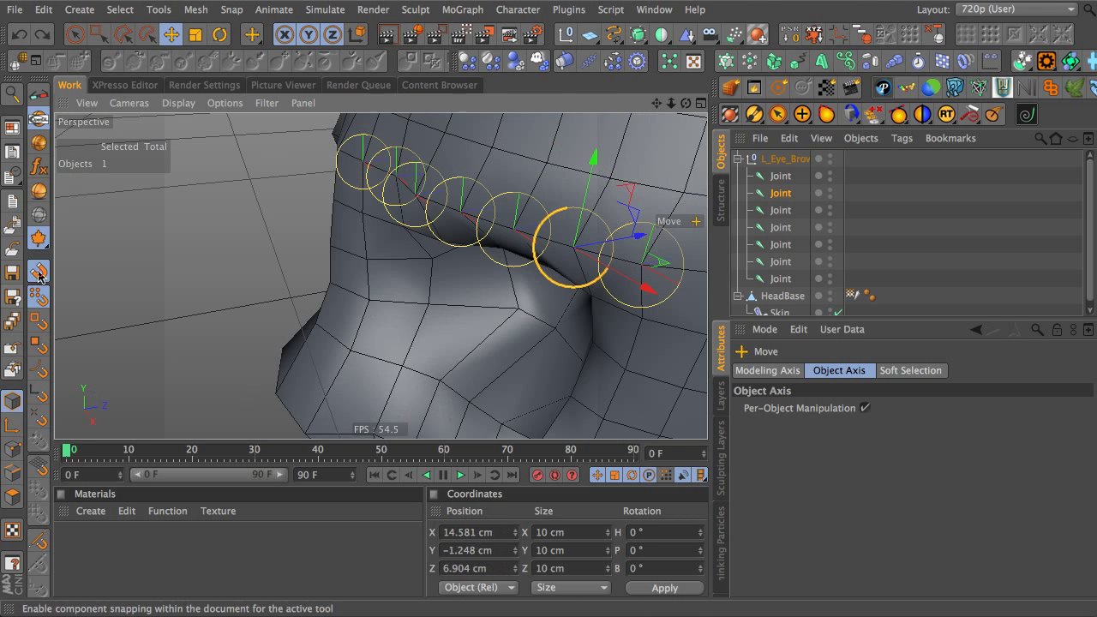
- Turn off snapping and try moving the same brow joint freely to deform the face, undoing each move
click(38, 272)
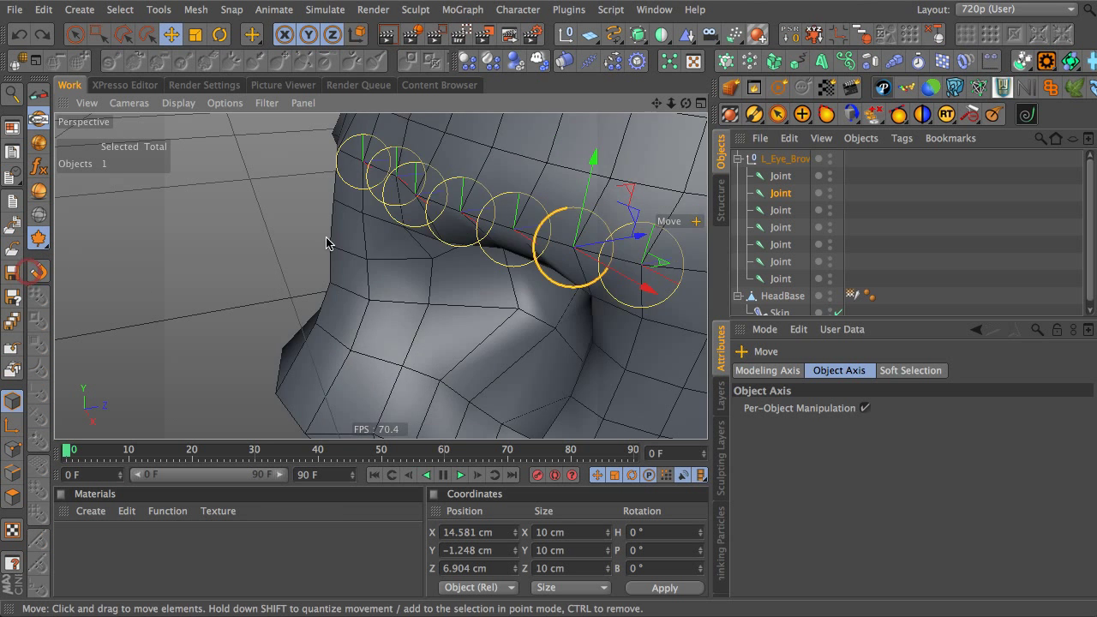
click(627, 187)
drag(576, 153, 573, 155)
key(super+z)
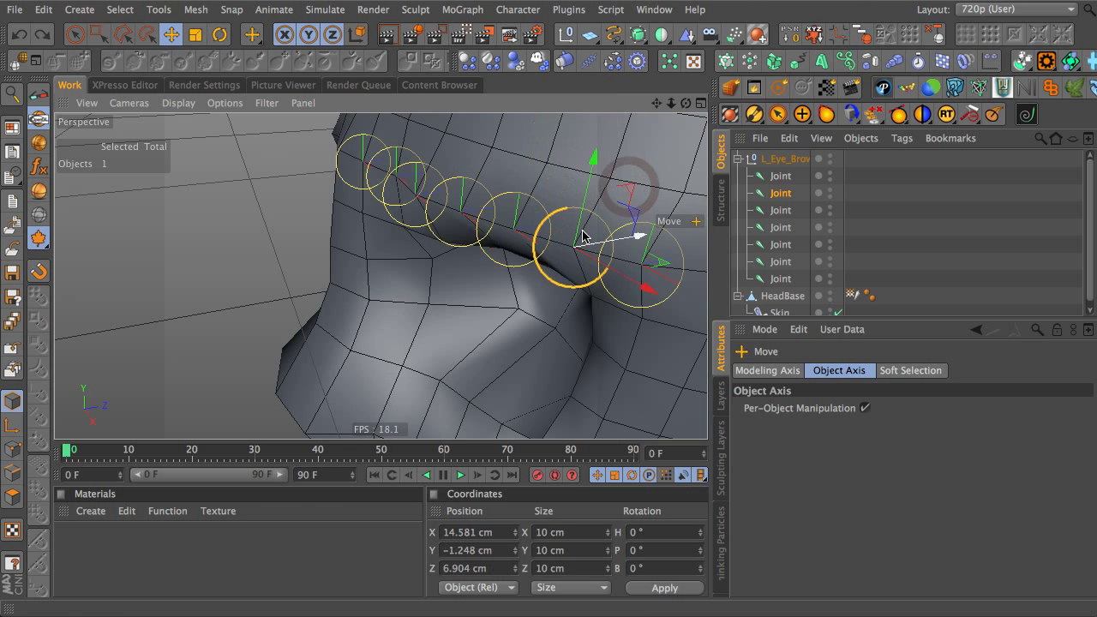
alt+drag(550, 243, 336, 215)
drag(623, 193, 566, 156)
key(super+z)
- Delete the Skin object and the Weight tag from HeadBase
alt+drag(506, 271, 665, 266)
alt+right_drag(616, 273, 517, 286)
alt+drag(580, 265, 706, 233)
alt+middle_drag(706, 234, 617, 235)
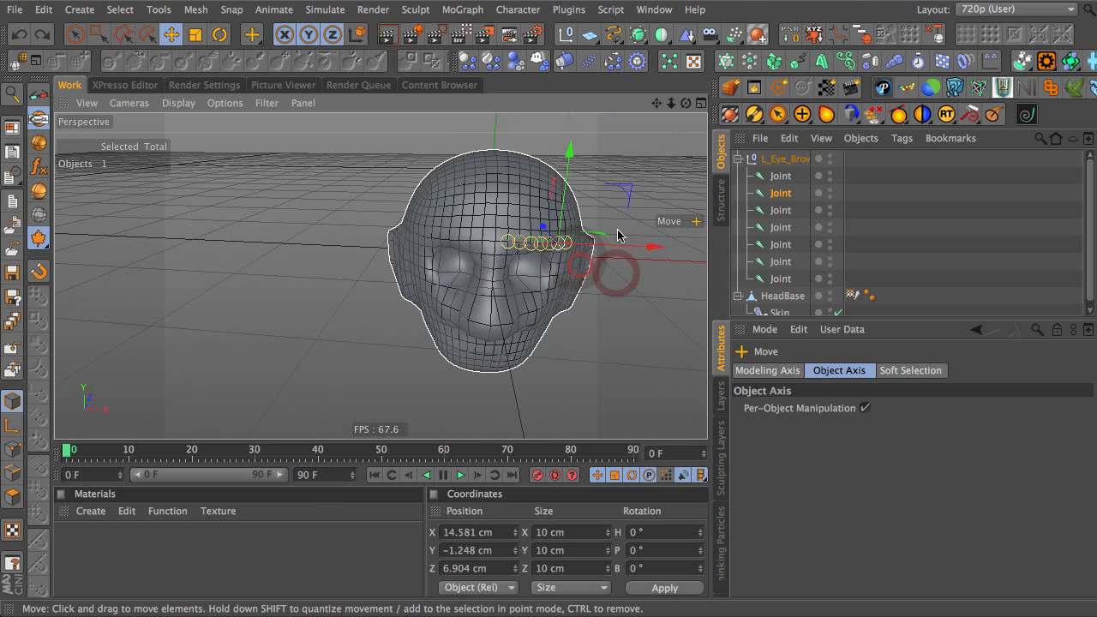
click(738, 158)
click(787, 194)
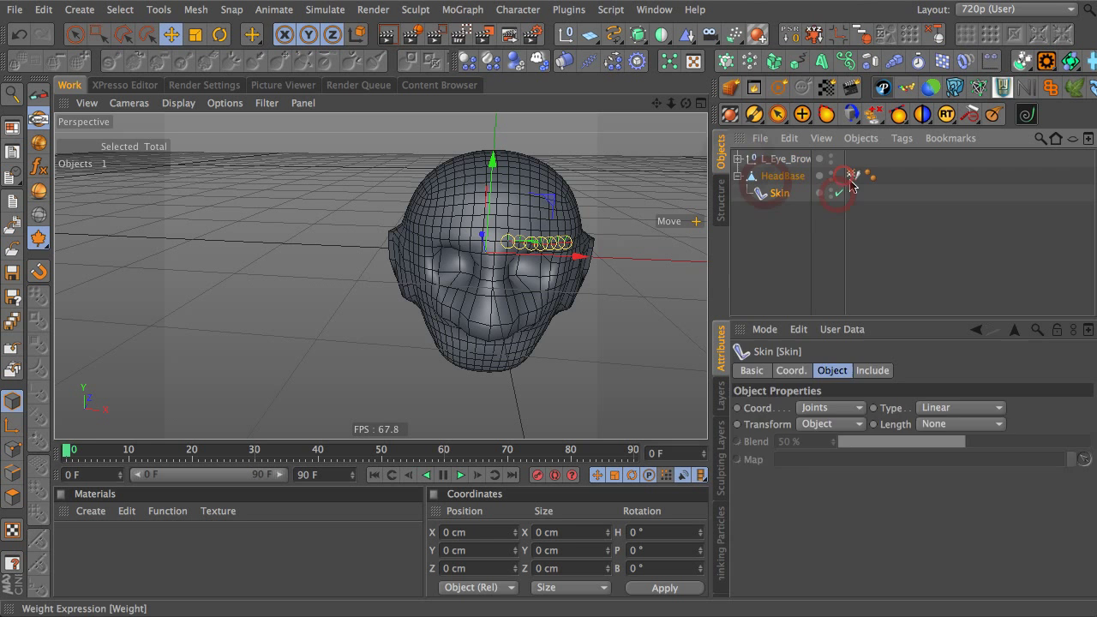
click(852, 179)
key(Delete)
click(738, 158)
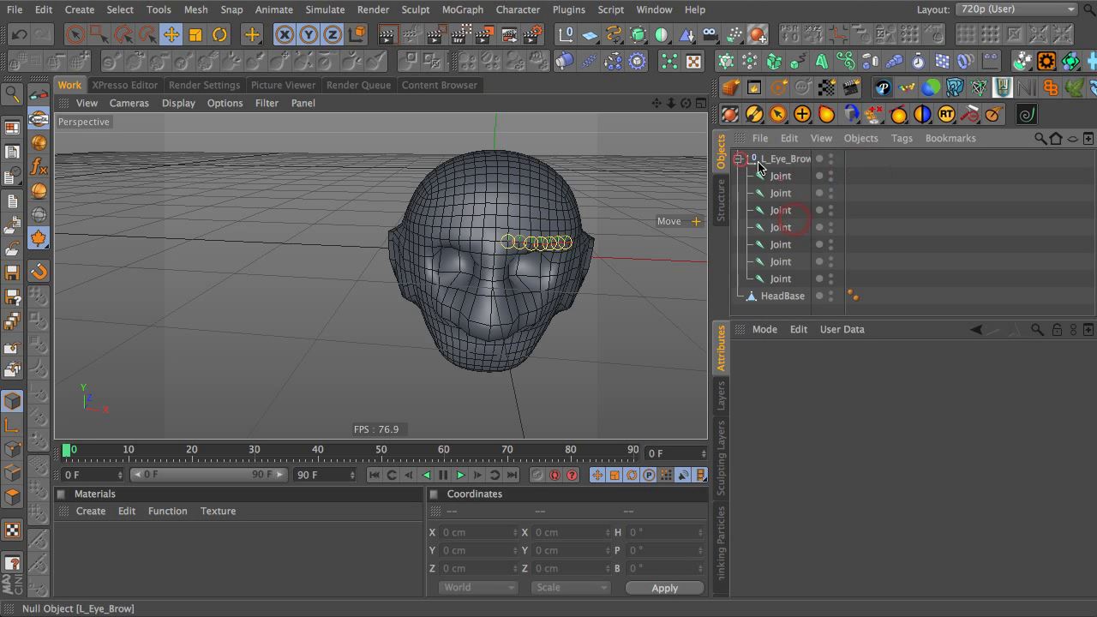
click(783, 177)
shift+click(779, 228)
click(778, 278)
shift+click(780, 179)
click(887, 208)
alt+drag(517, 289, 399, 255)
alt+drag(686, 240, 462, 239)
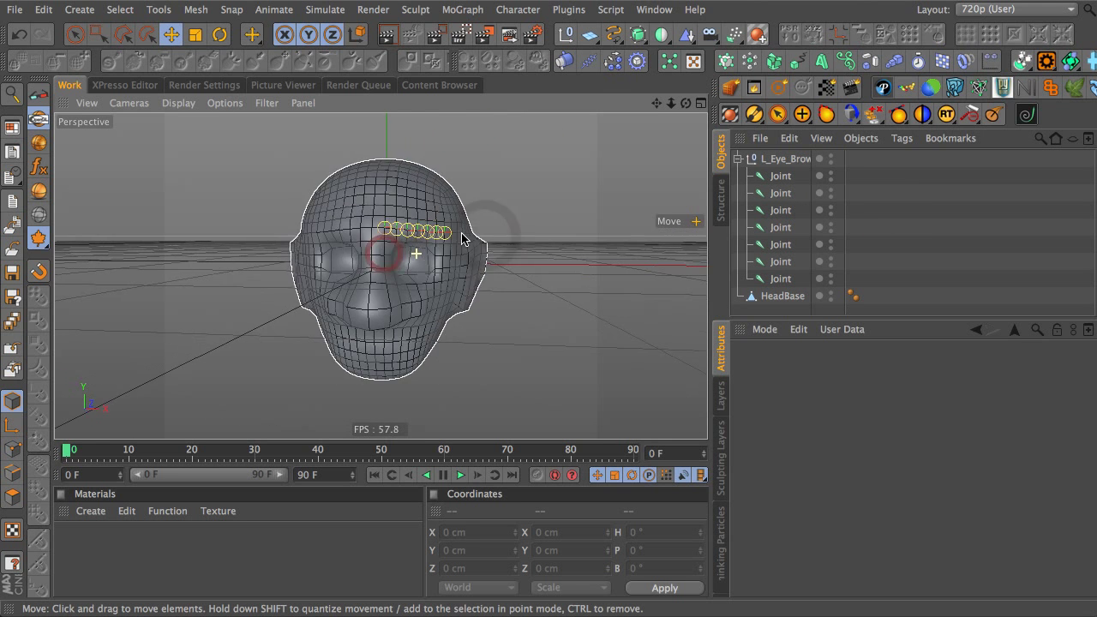